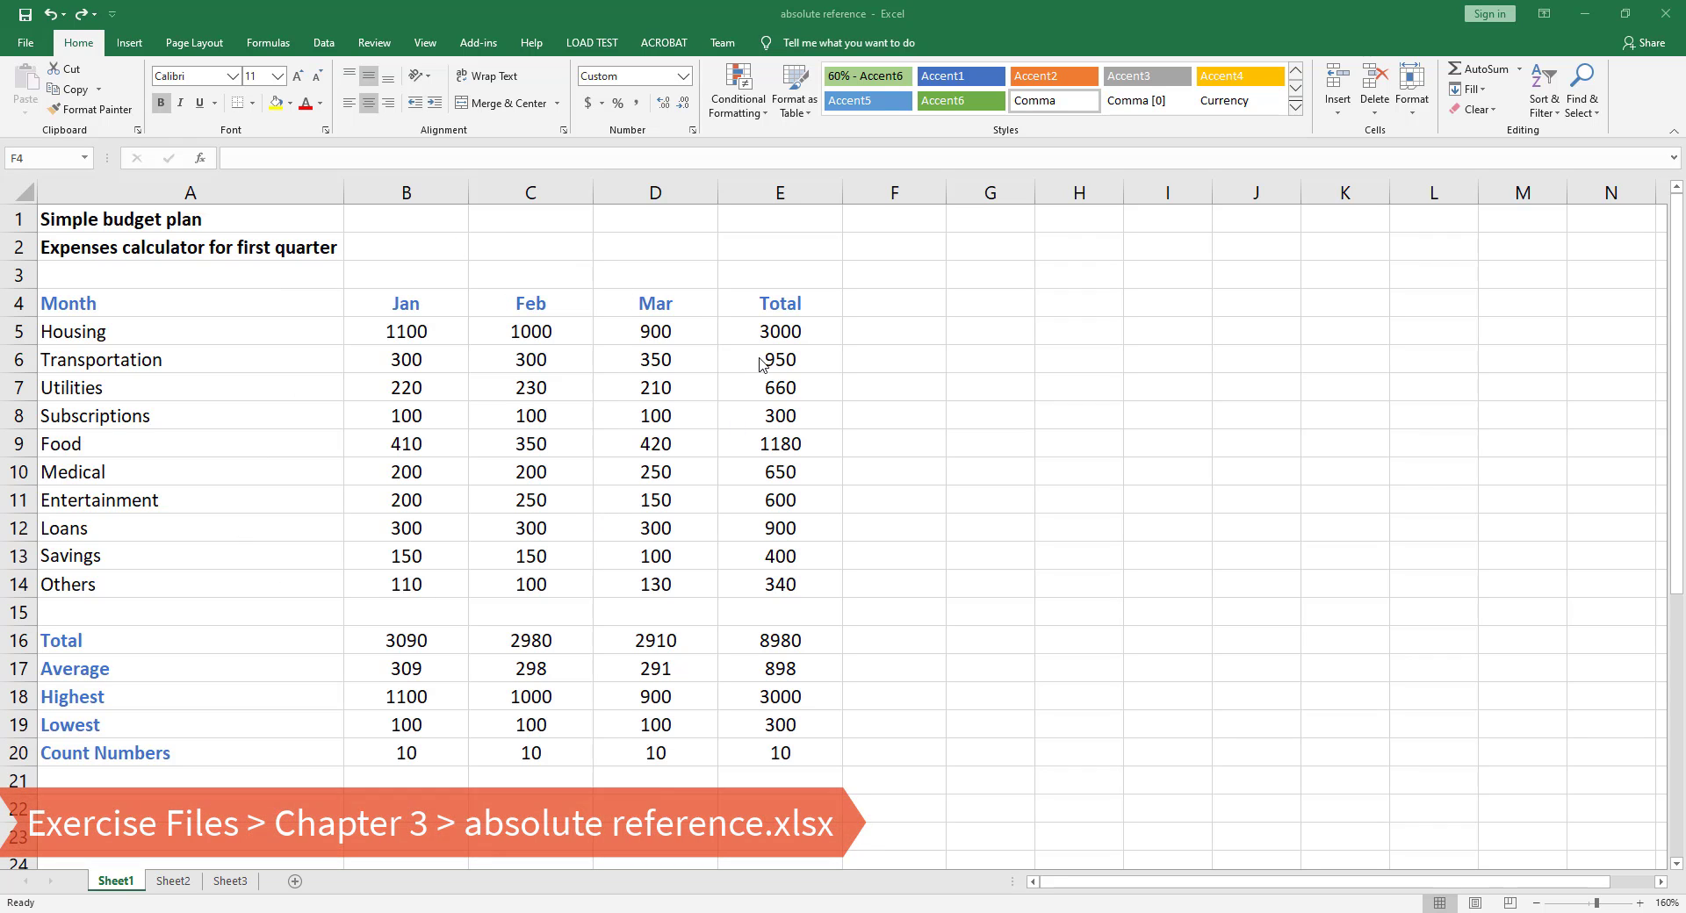
Inspect the SUM formulas behind the Total column cells, including the grand total
click(756, 14)
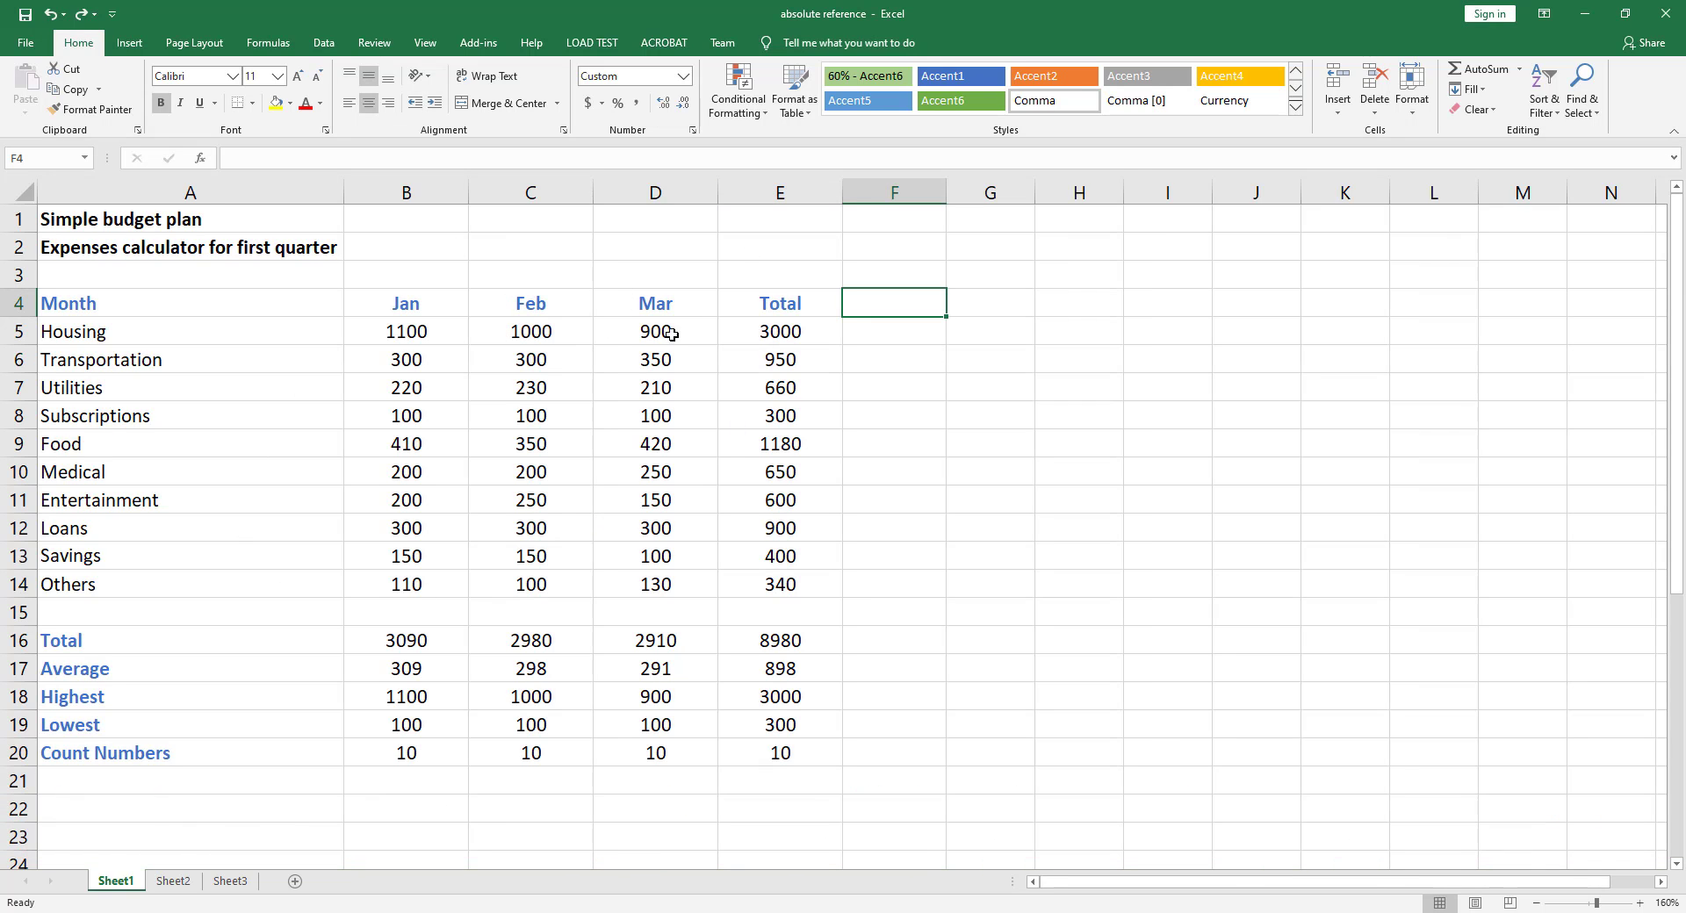
click(766, 335)
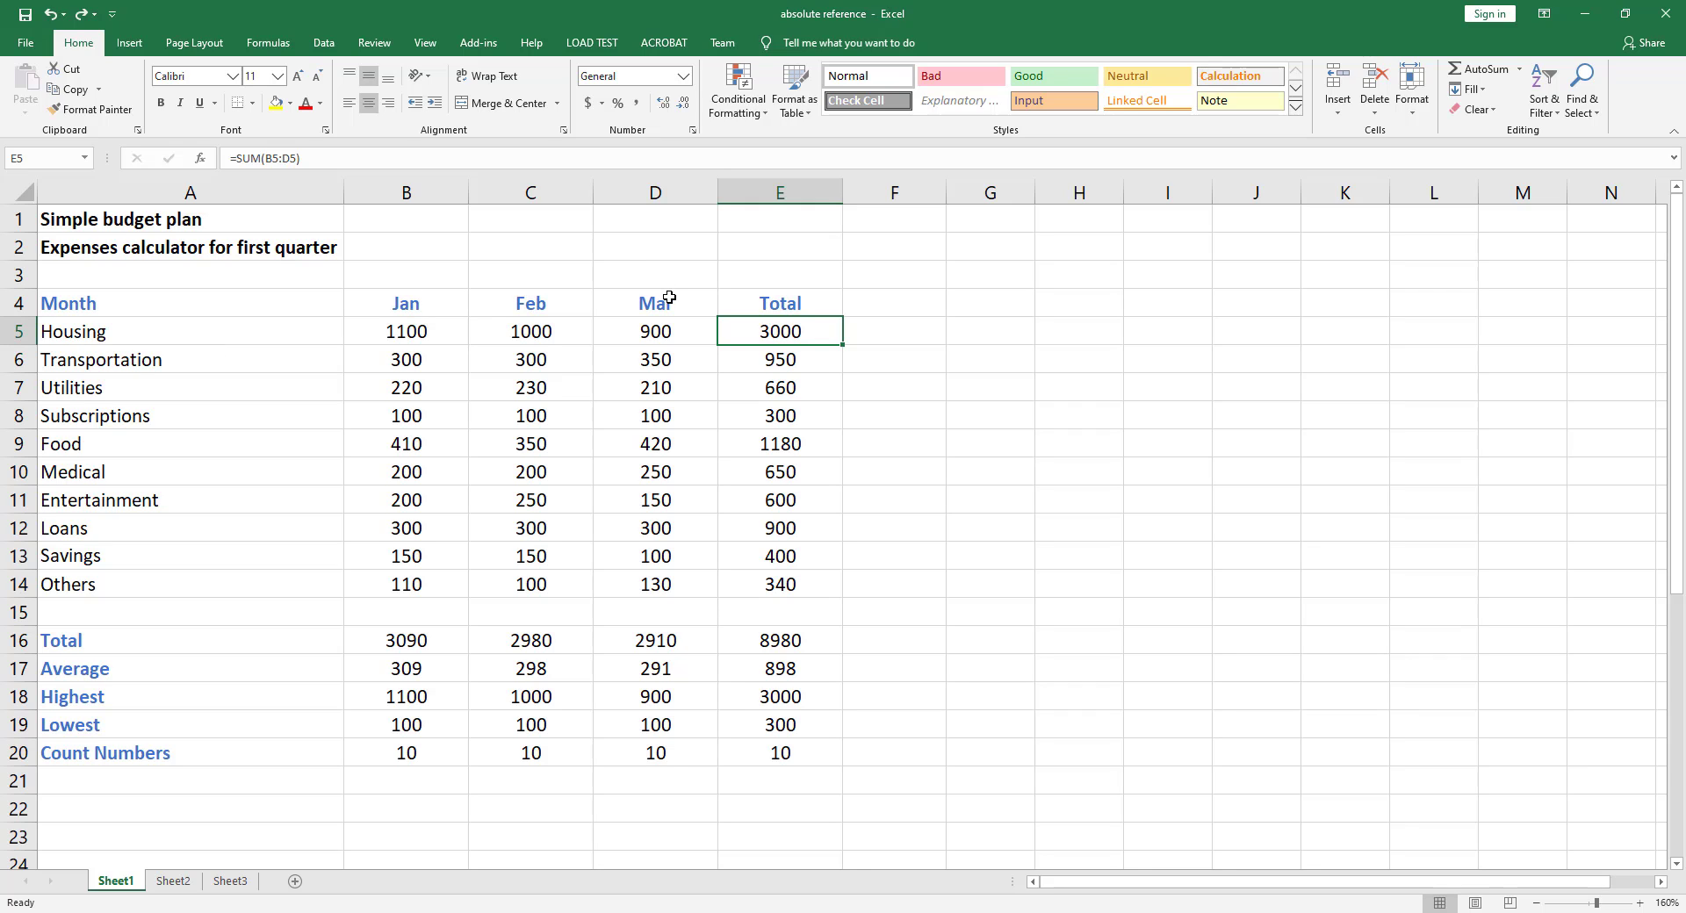
click(797, 360)
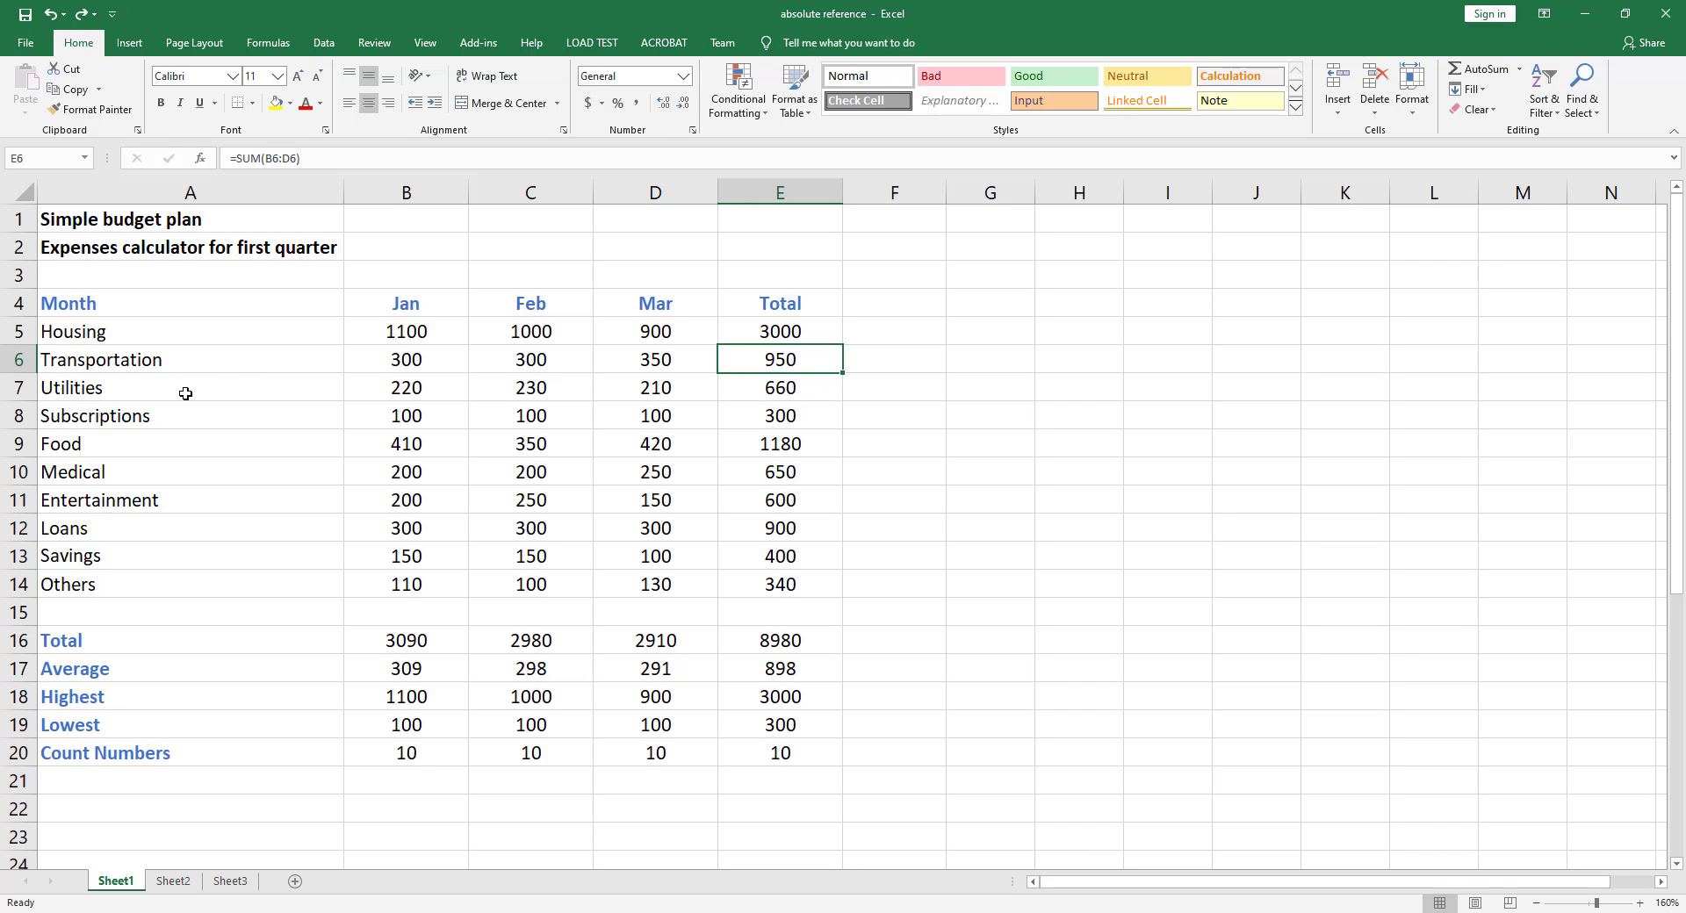
click(755, 388)
click(766, 418)
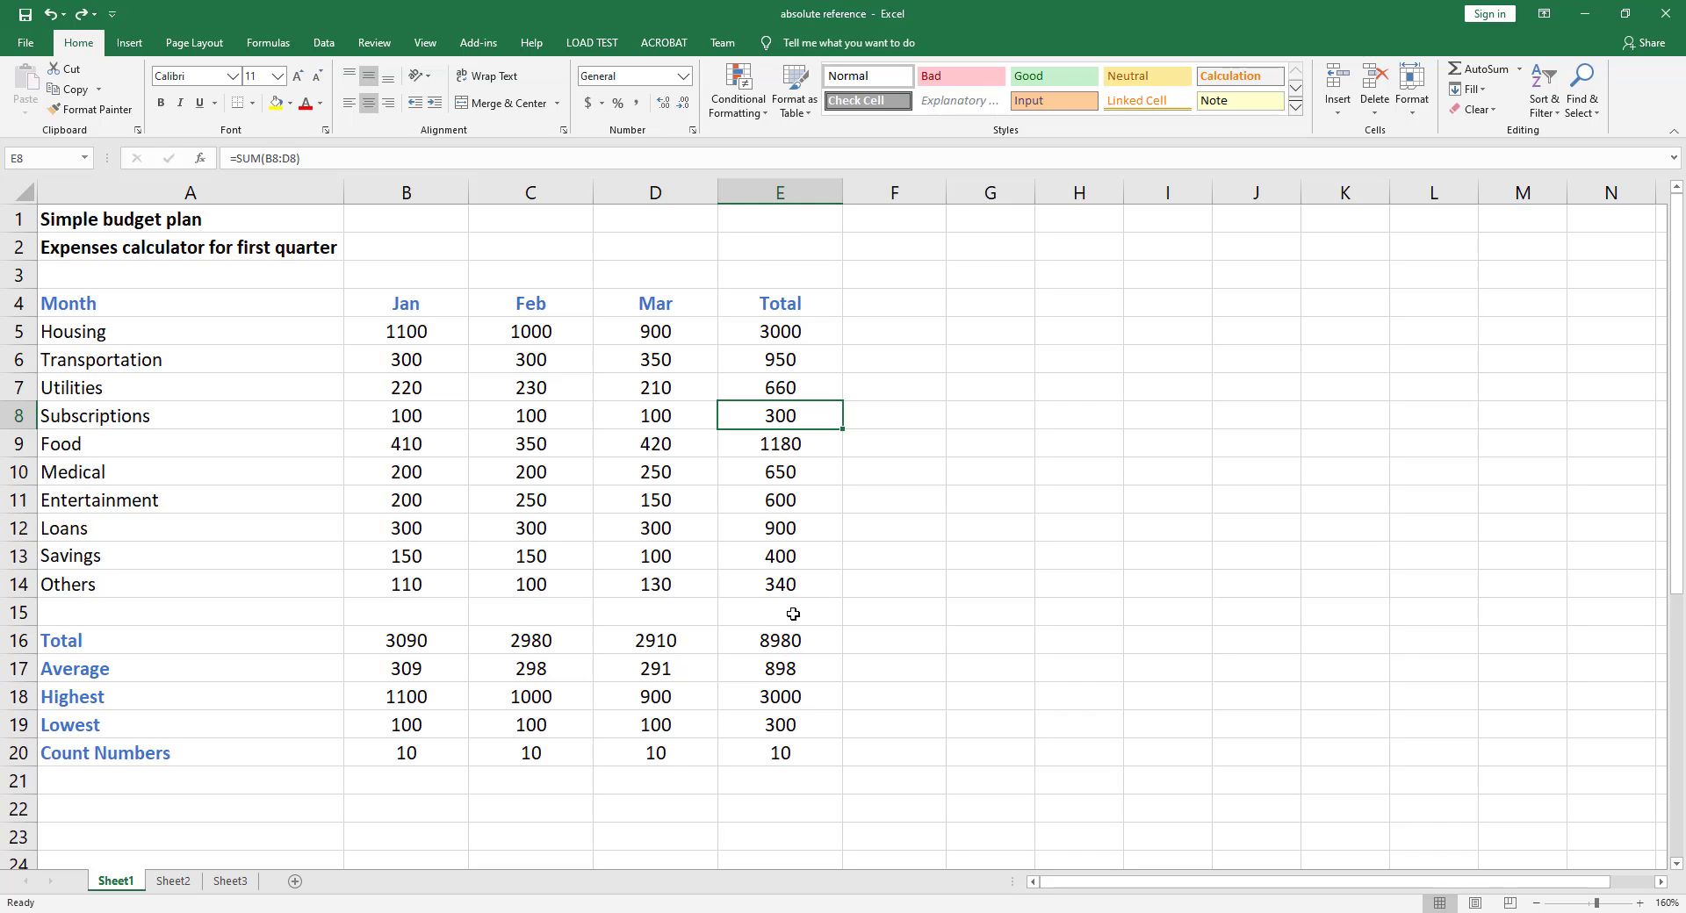
click(793, 643)
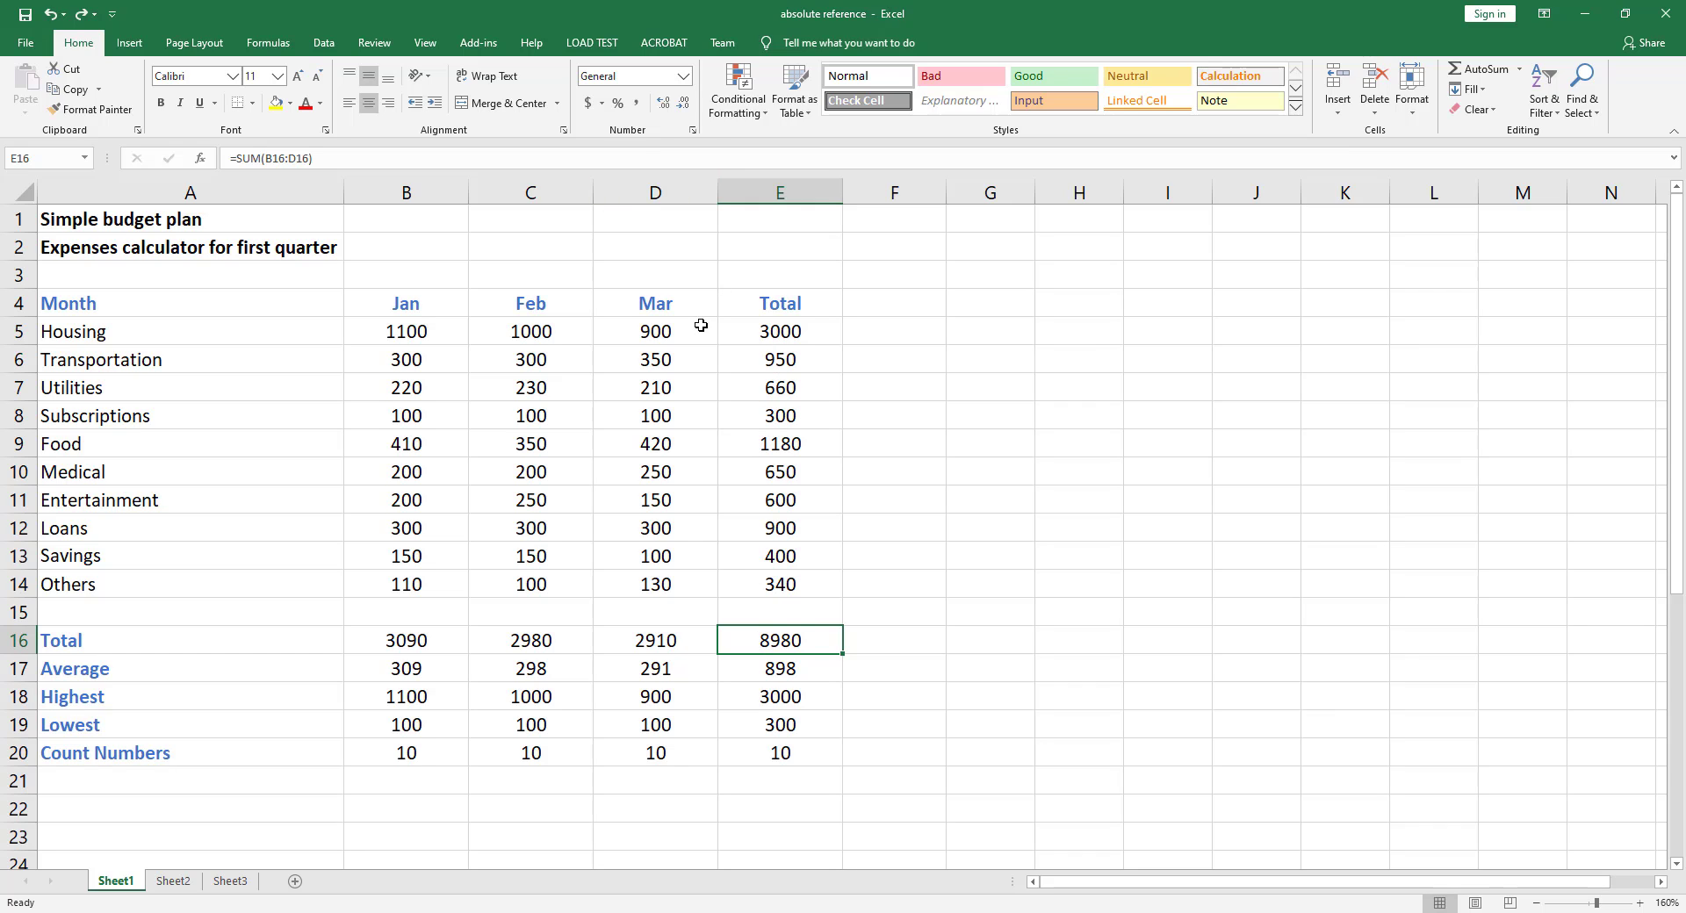
click(778, 332)
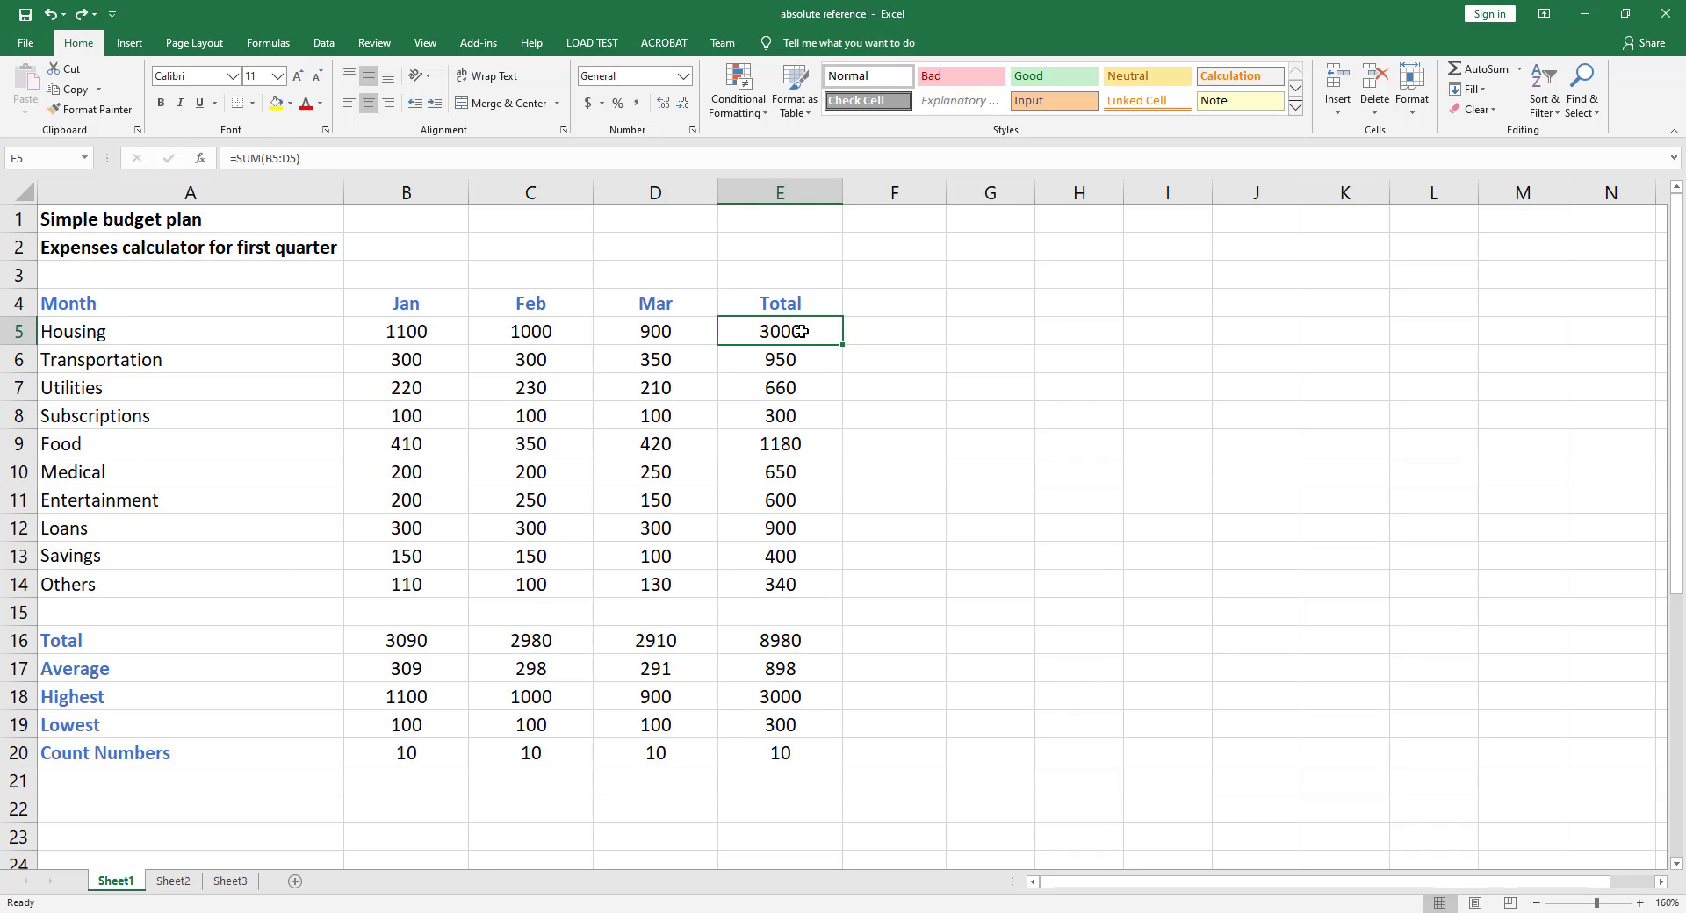
Add the header "Percentage of Expenses" in F4 and autofit column F to its width
click(894, 300)
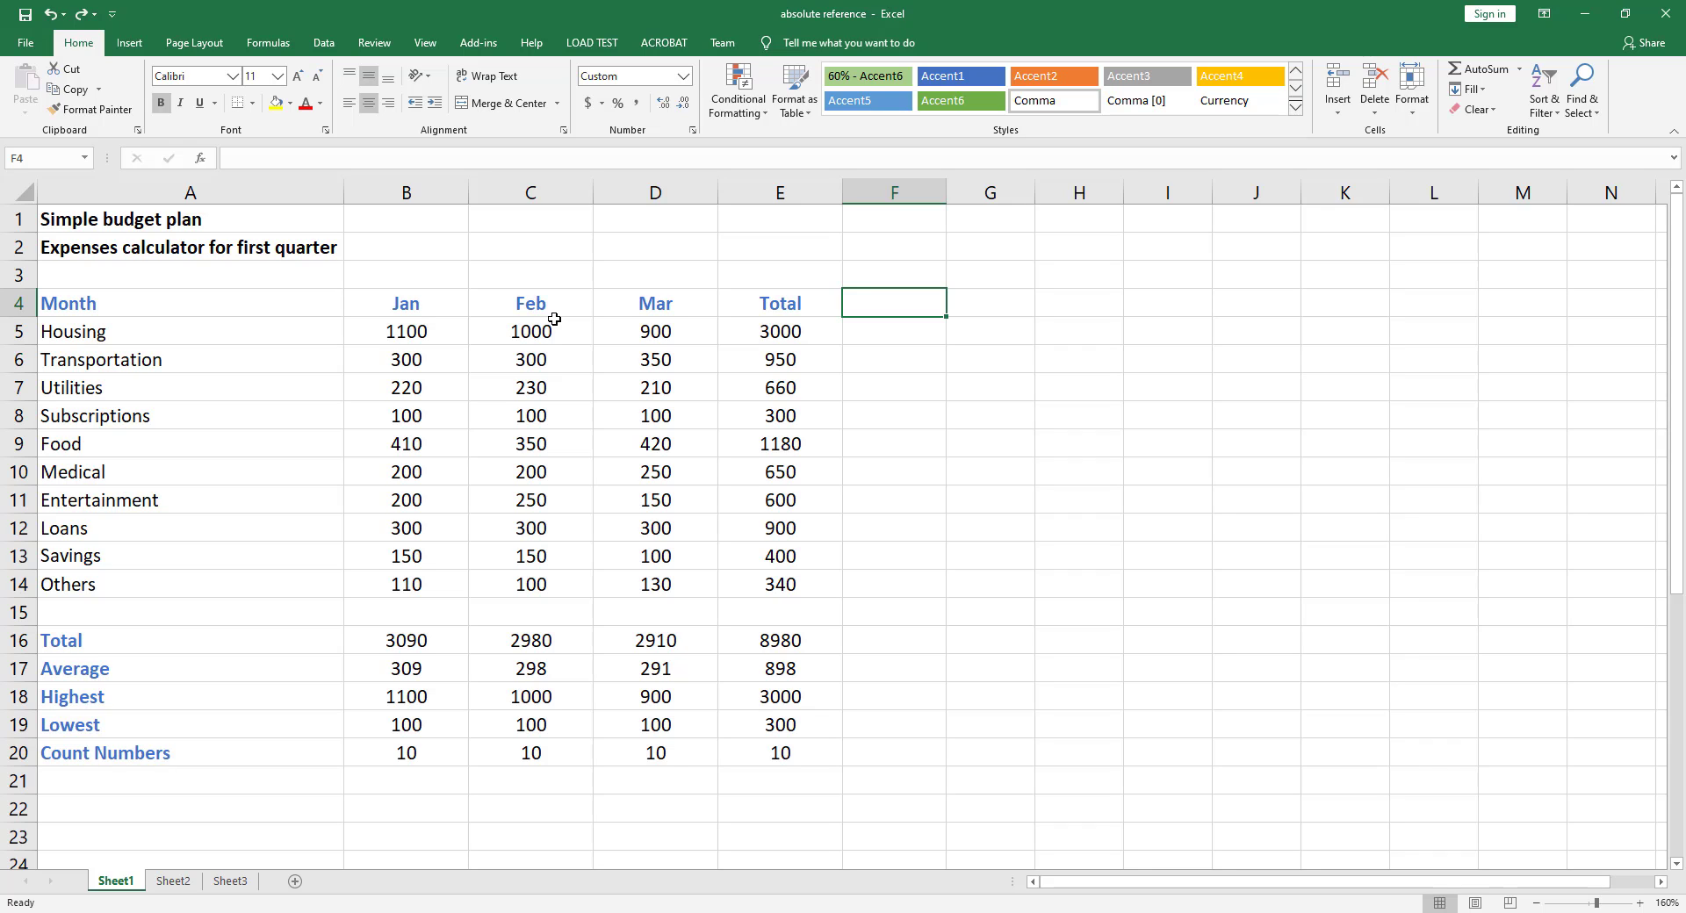
text(Percentage)
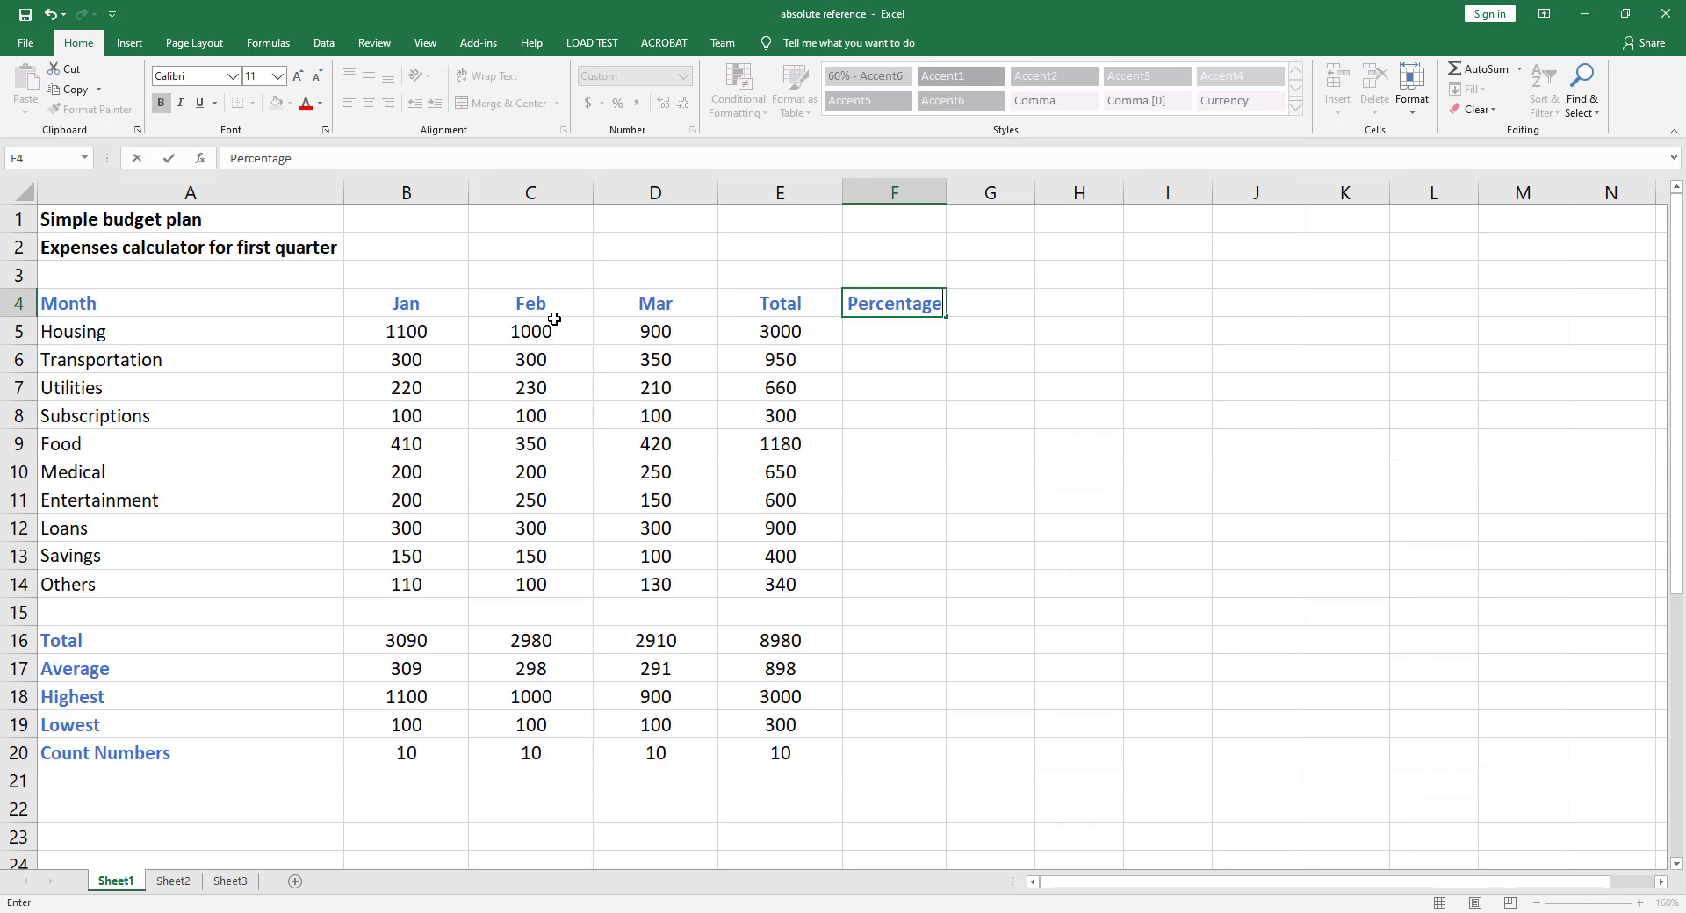
text( of Expen)
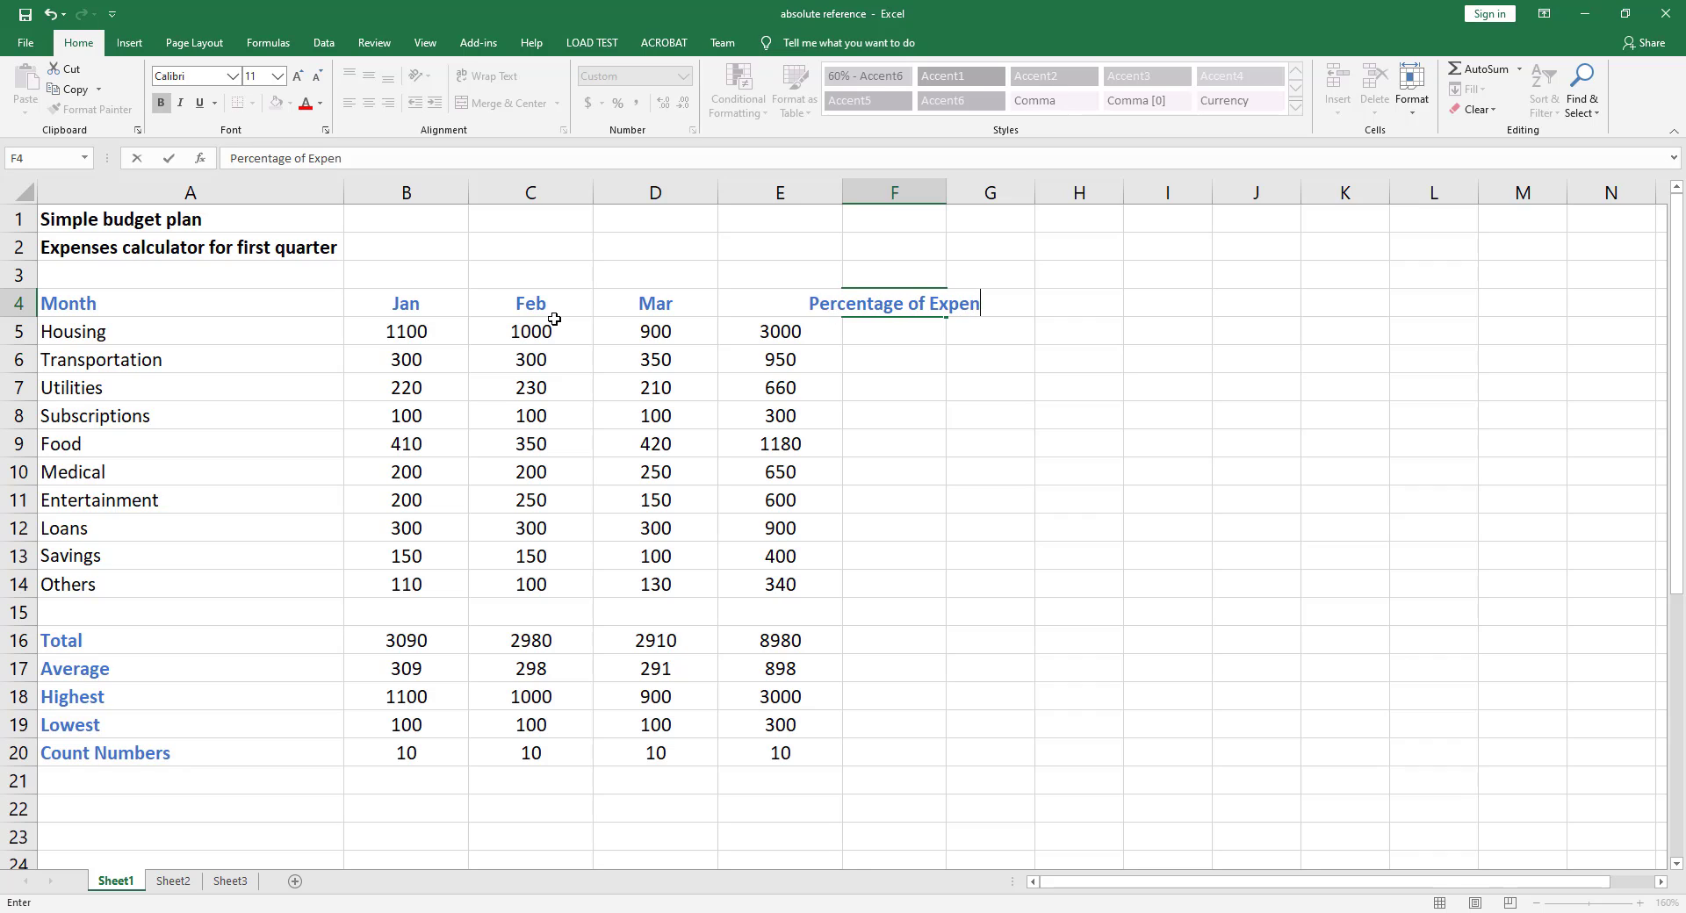
text(ses)
key(Return)
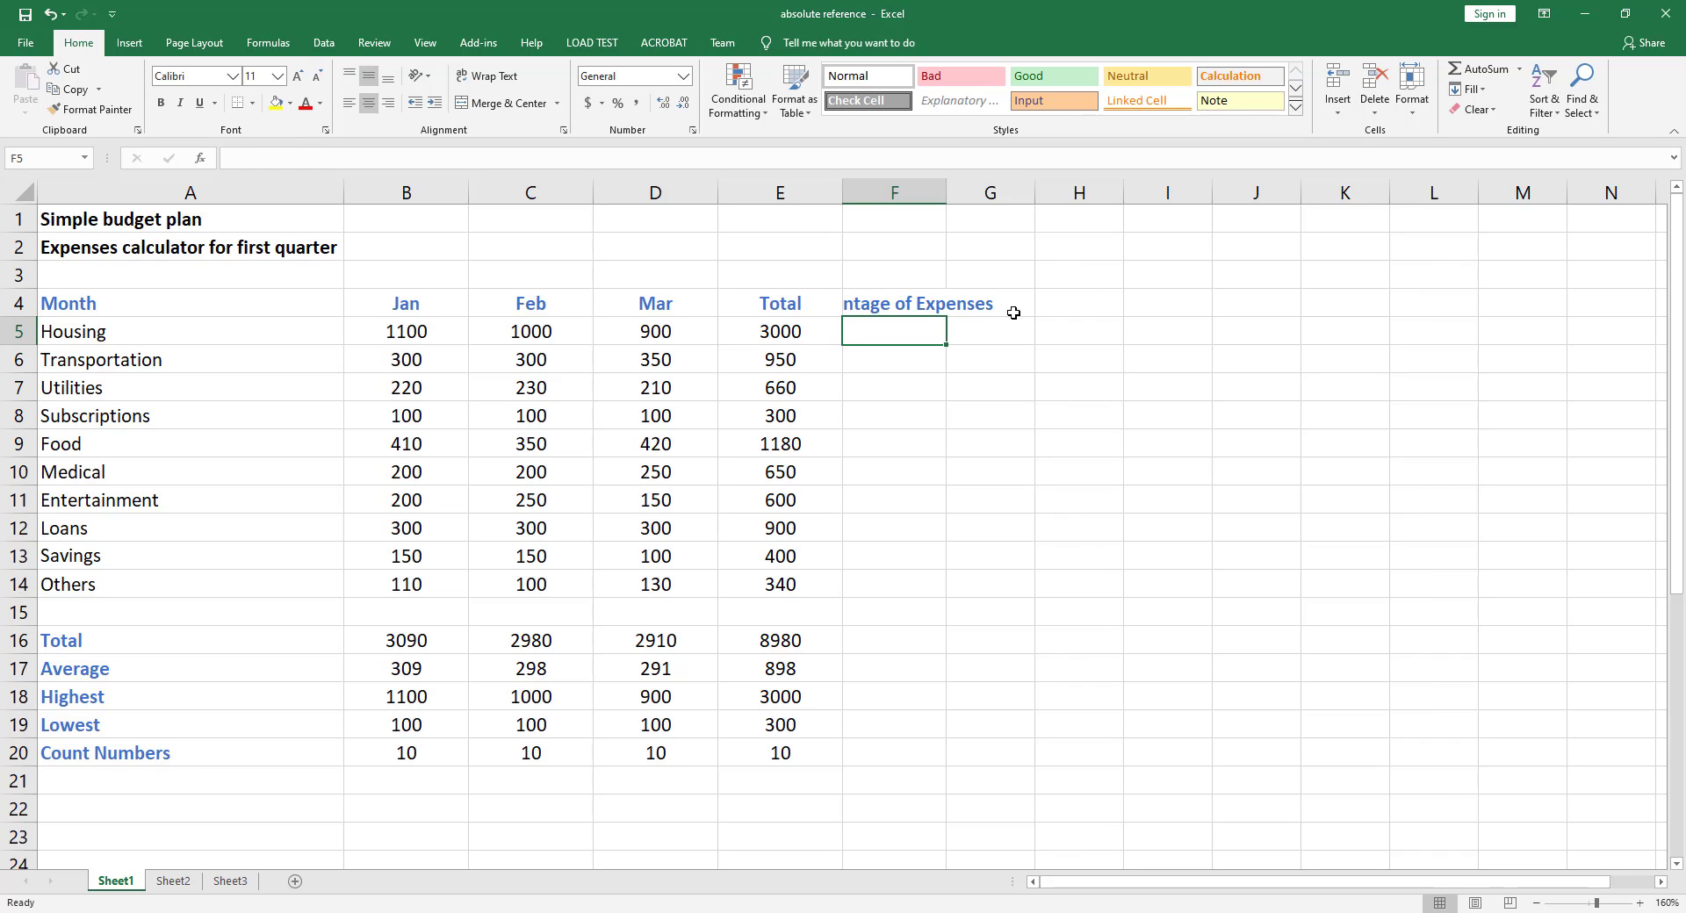
double_click(946, 191)
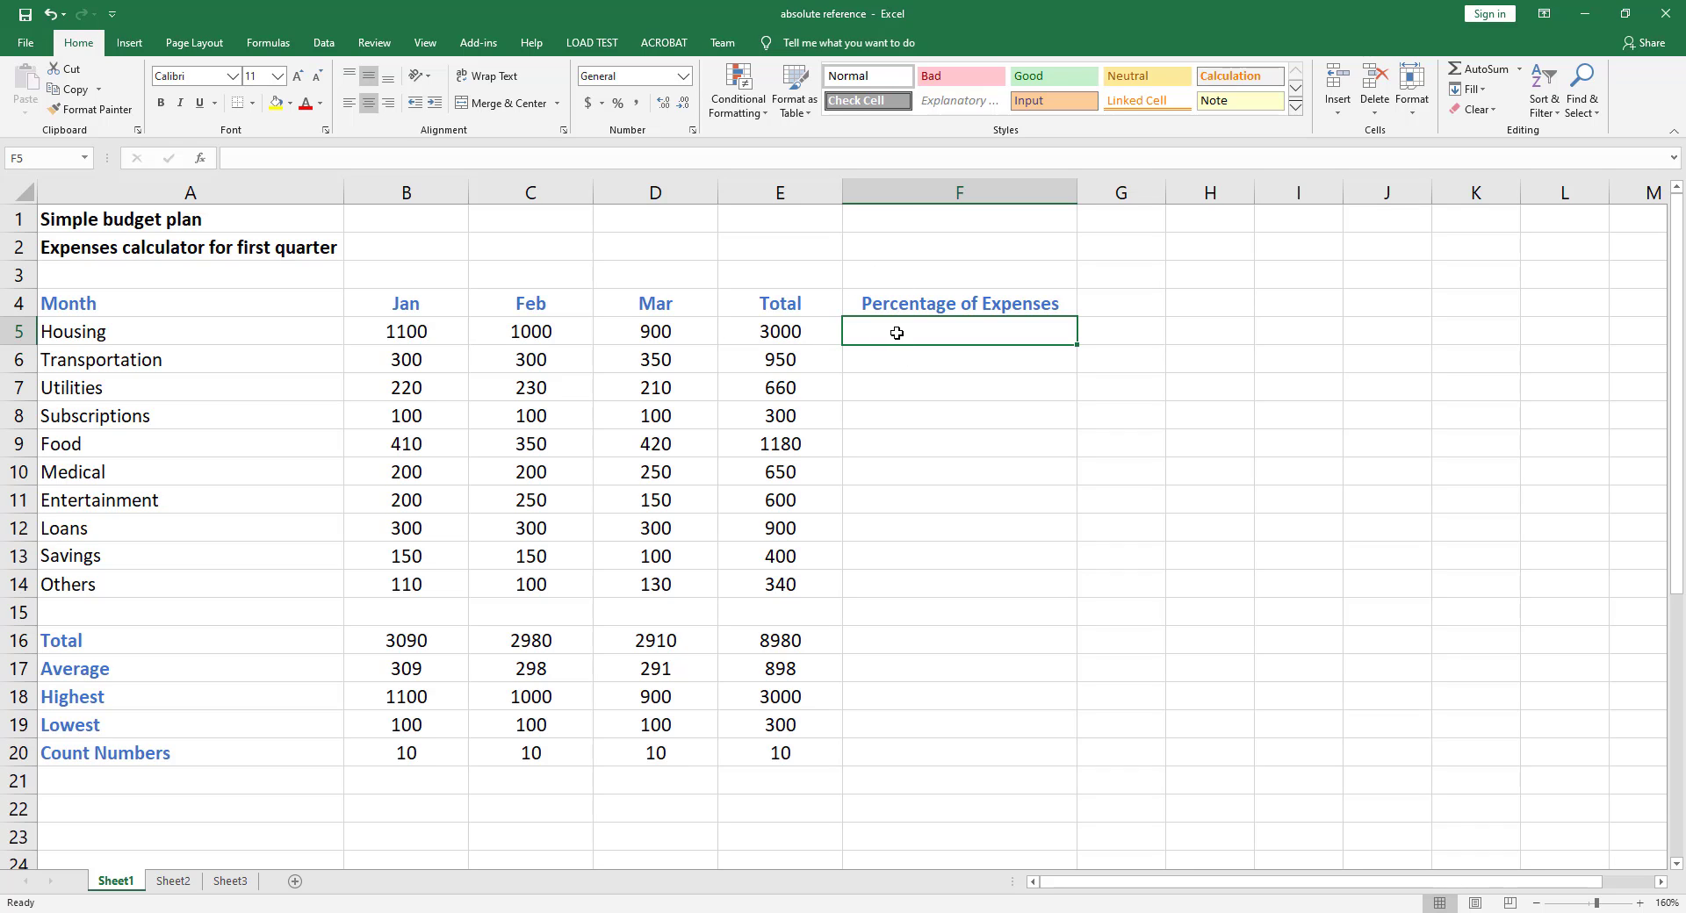
Enter a formula in F5 dividing the Housing total E5 by the grand total E16
text(=)
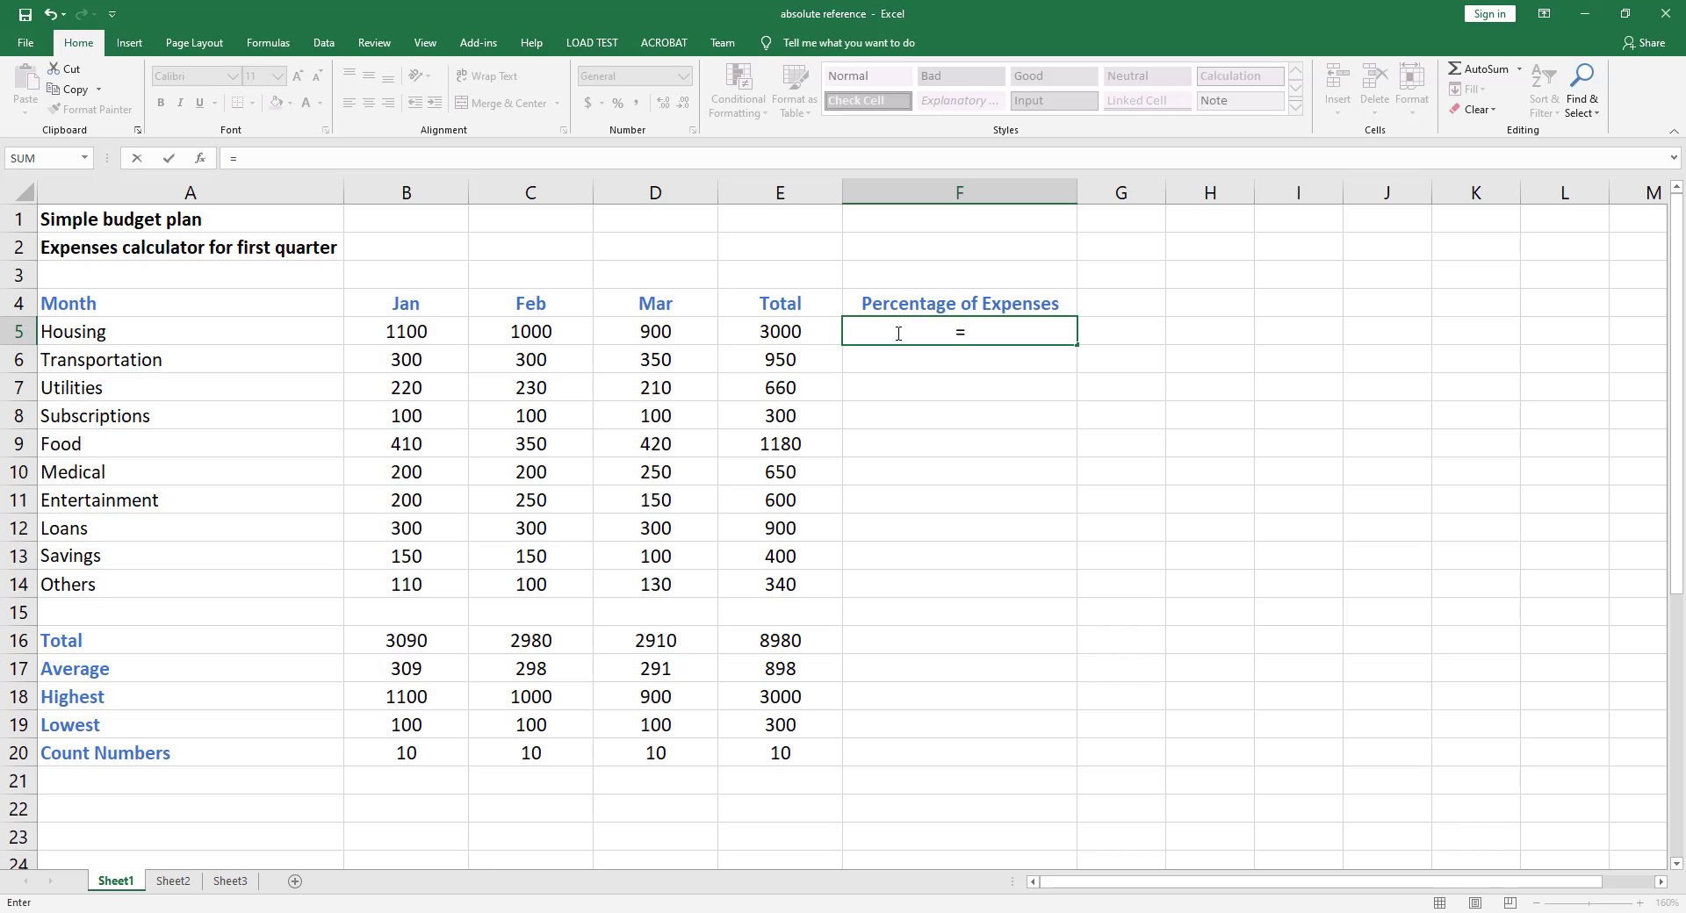
click(766, 331)
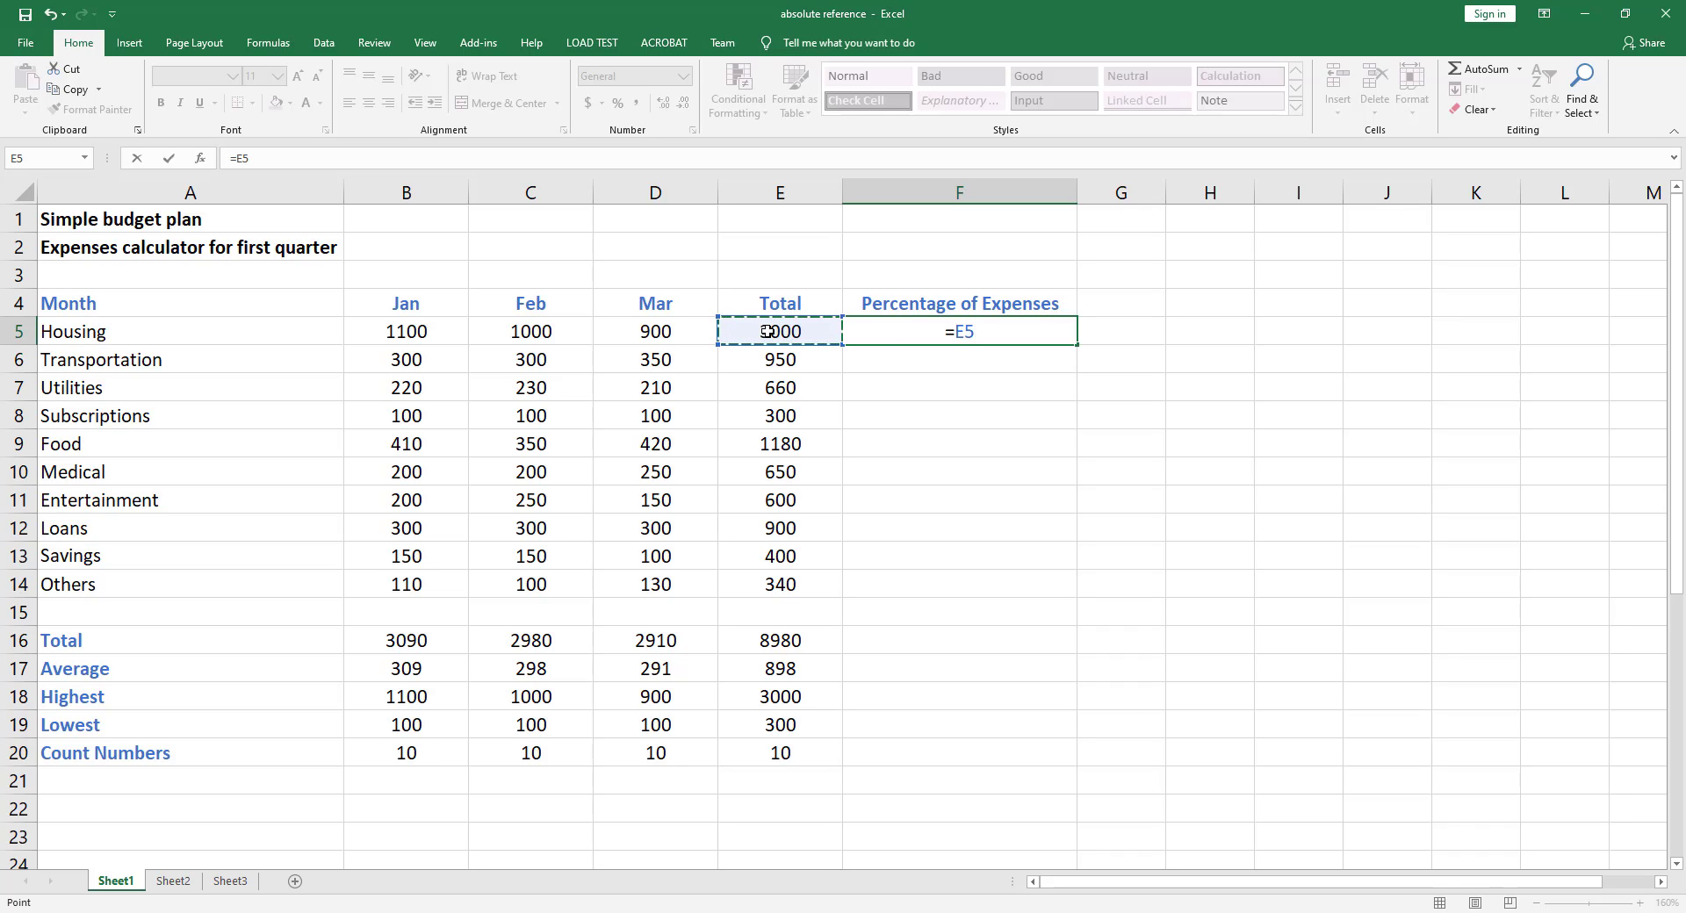
text(/)
click(778, 641)
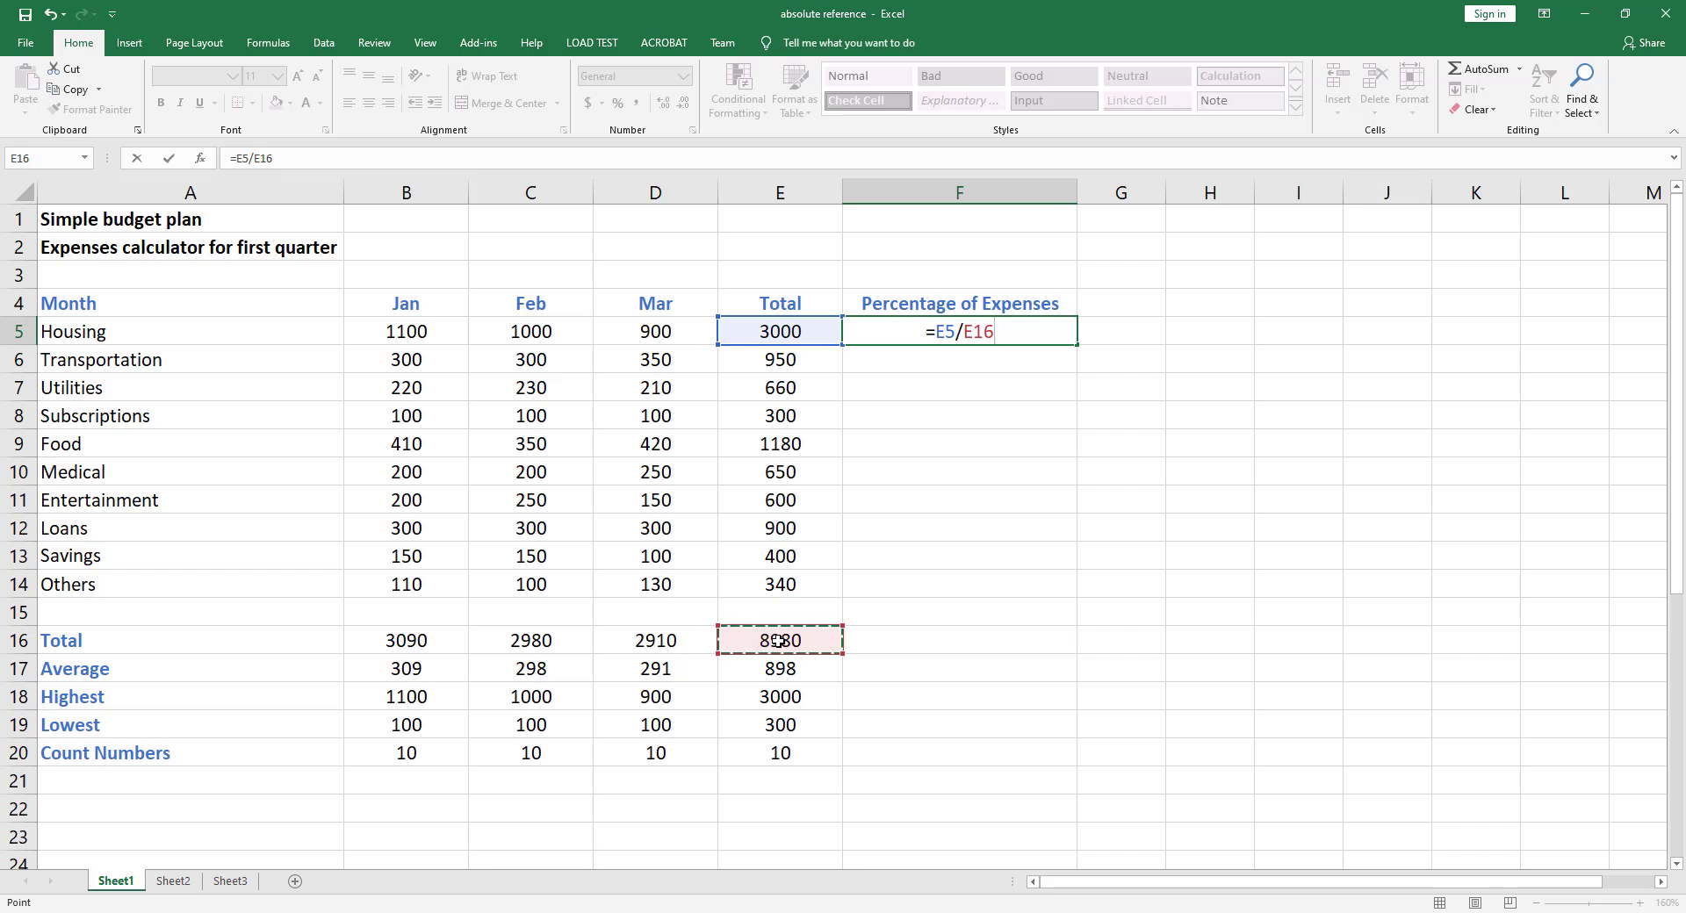
key(Return)
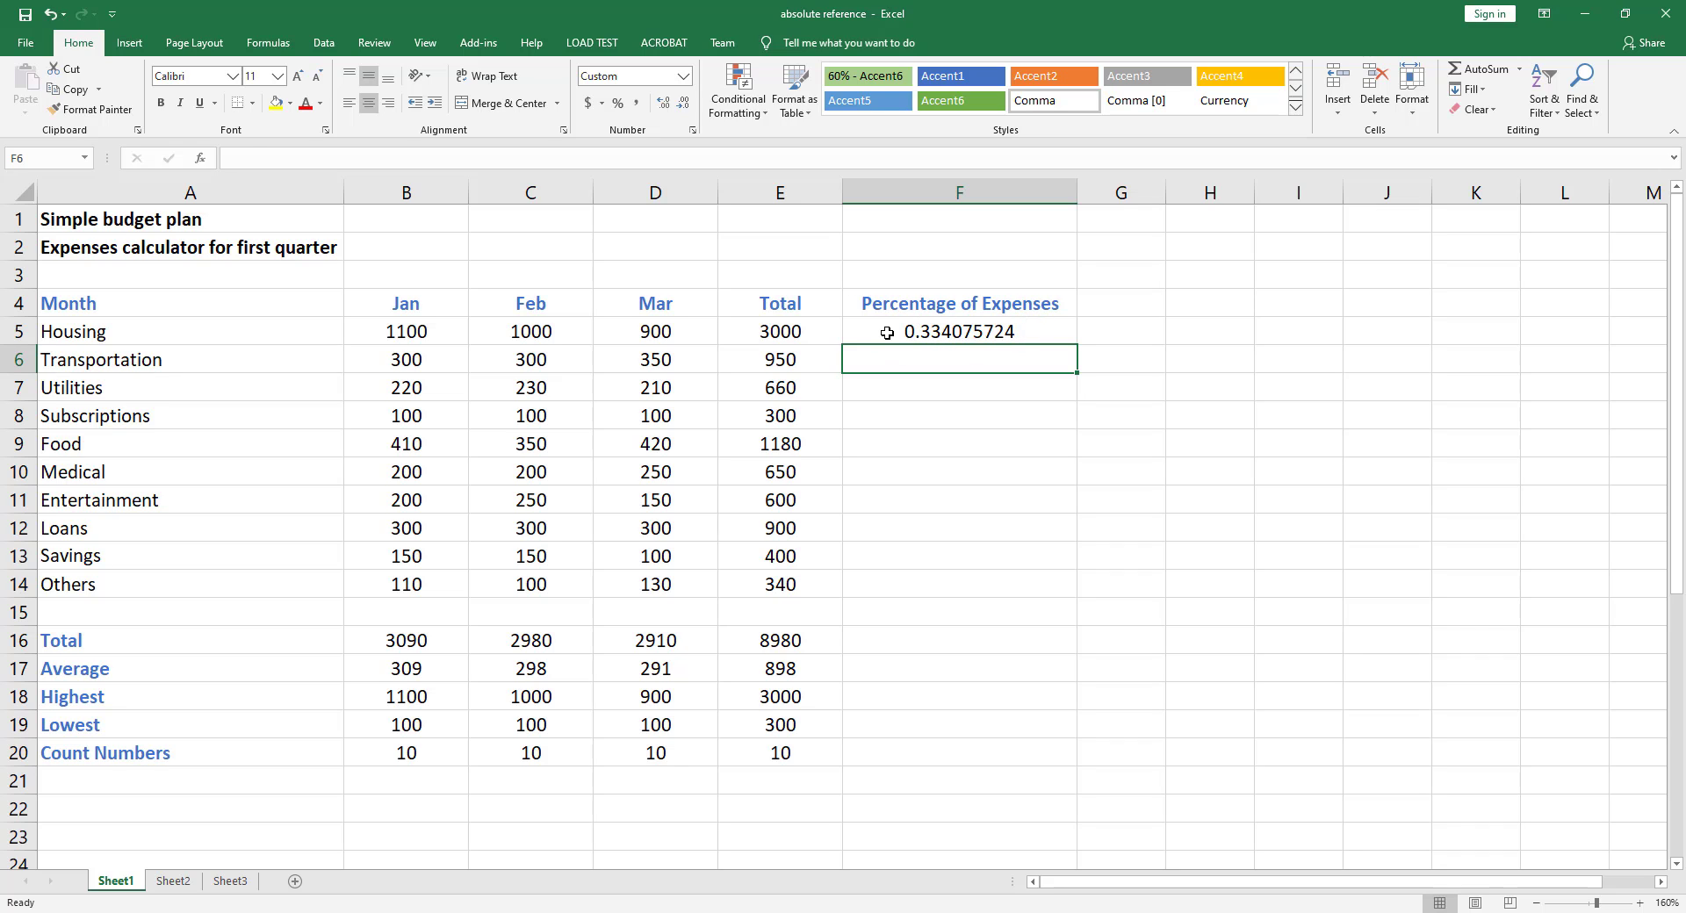
Format F5:F16 as percentages with two decimal places
drag(885, 332, 873, 632)
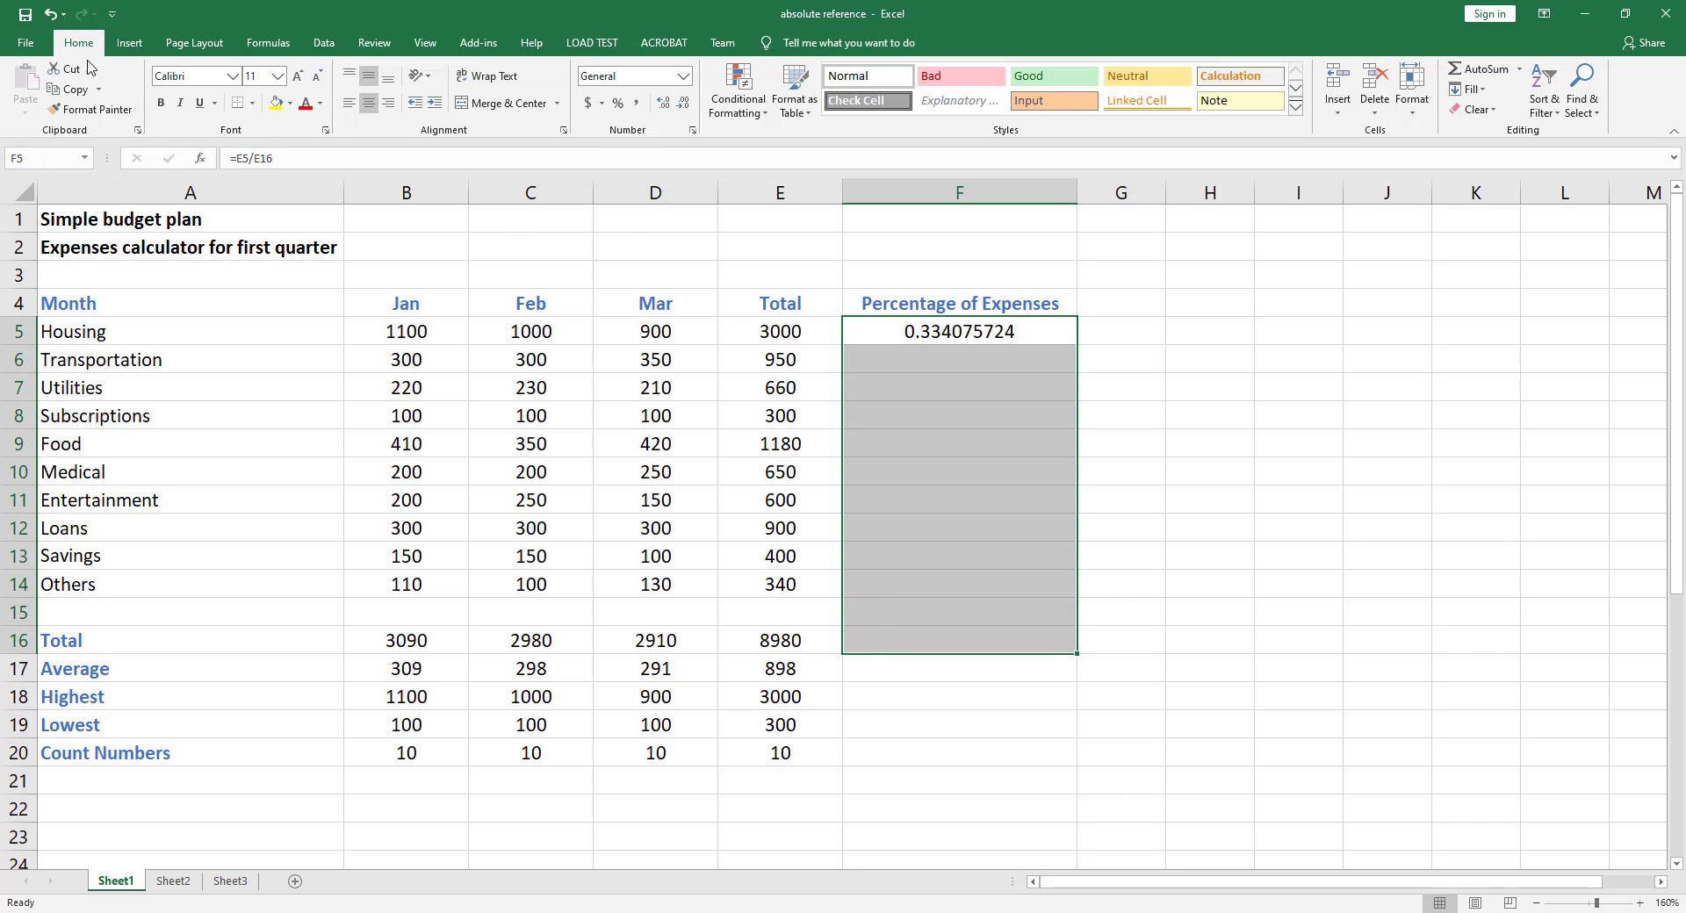
click(619, 104)
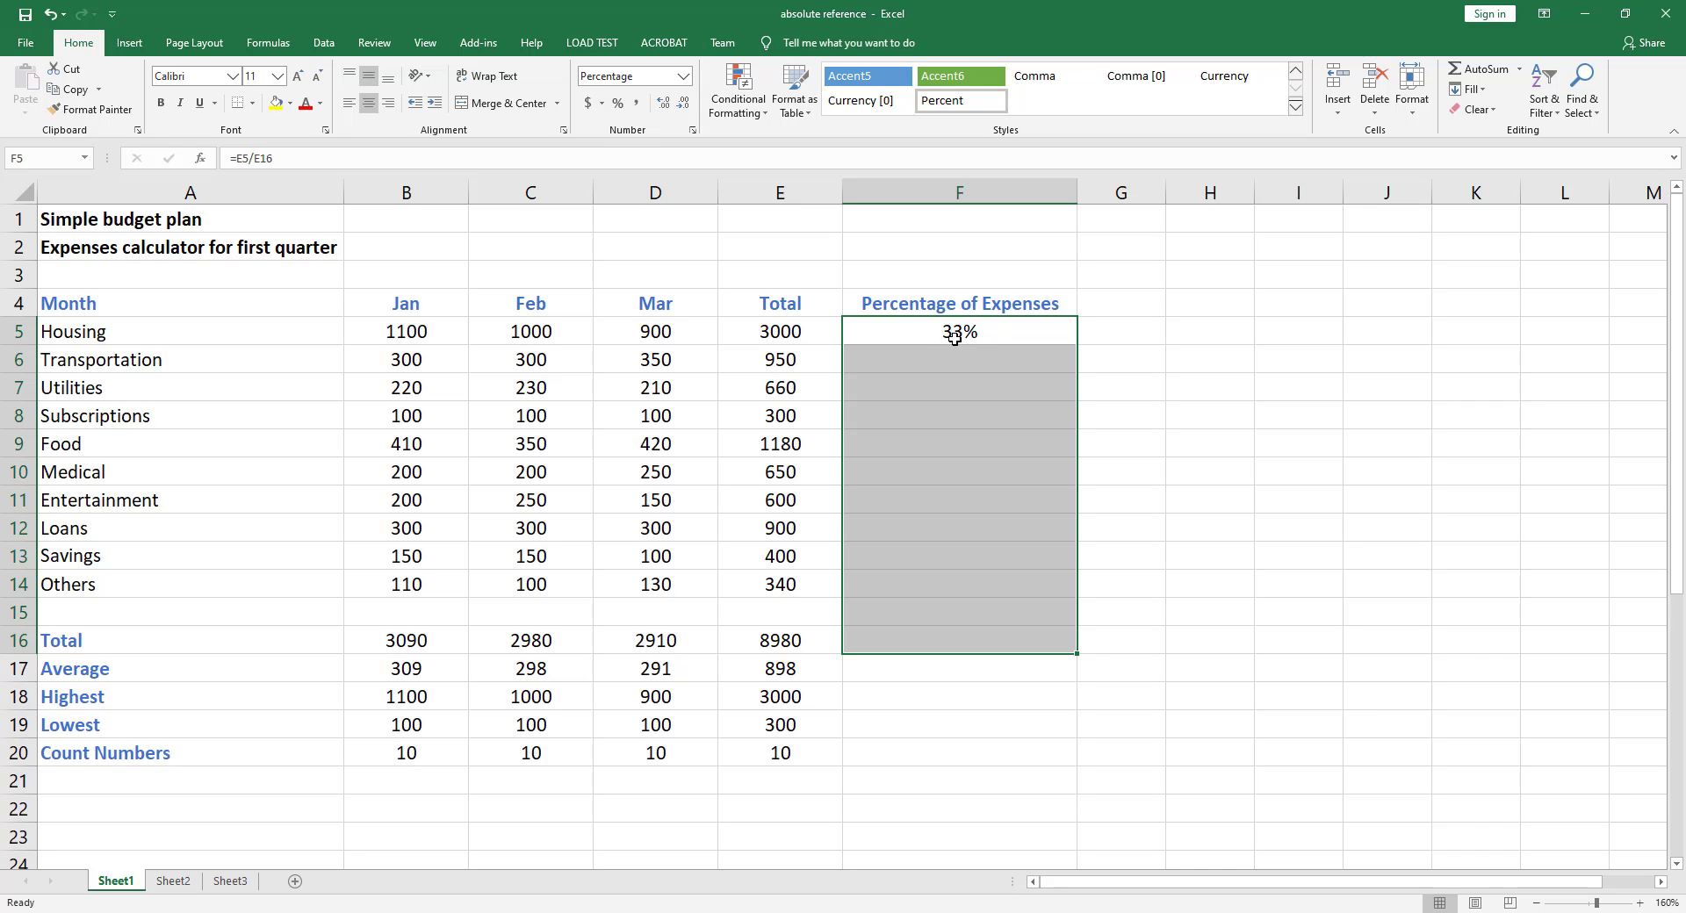
click(663, 104)
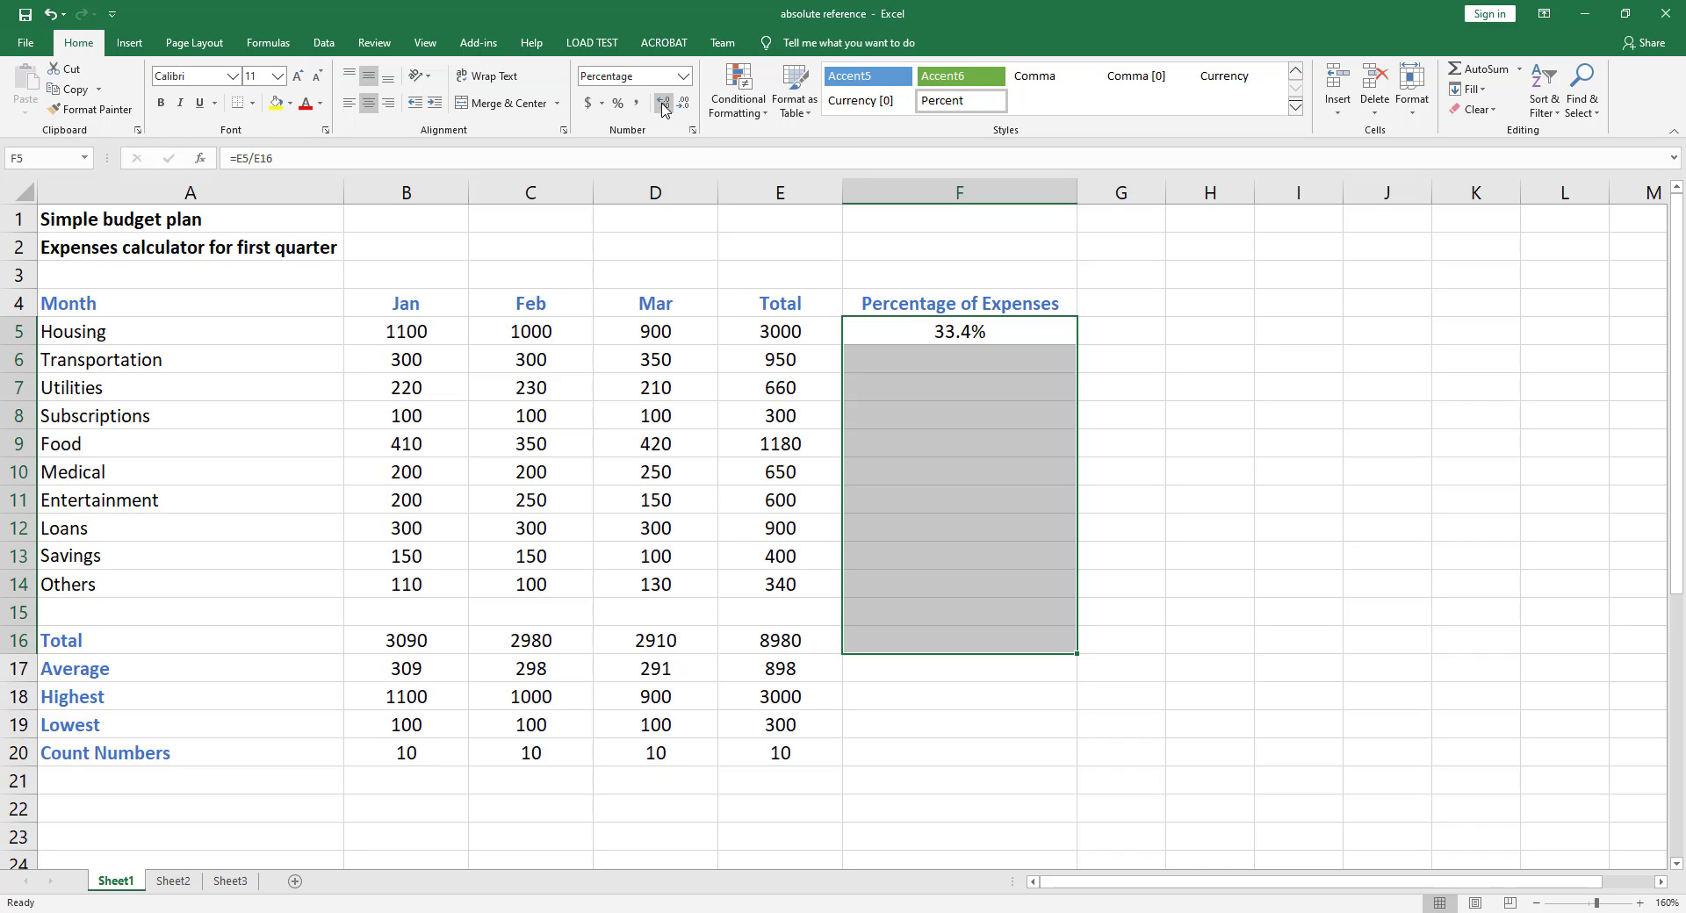
click(663, 104)
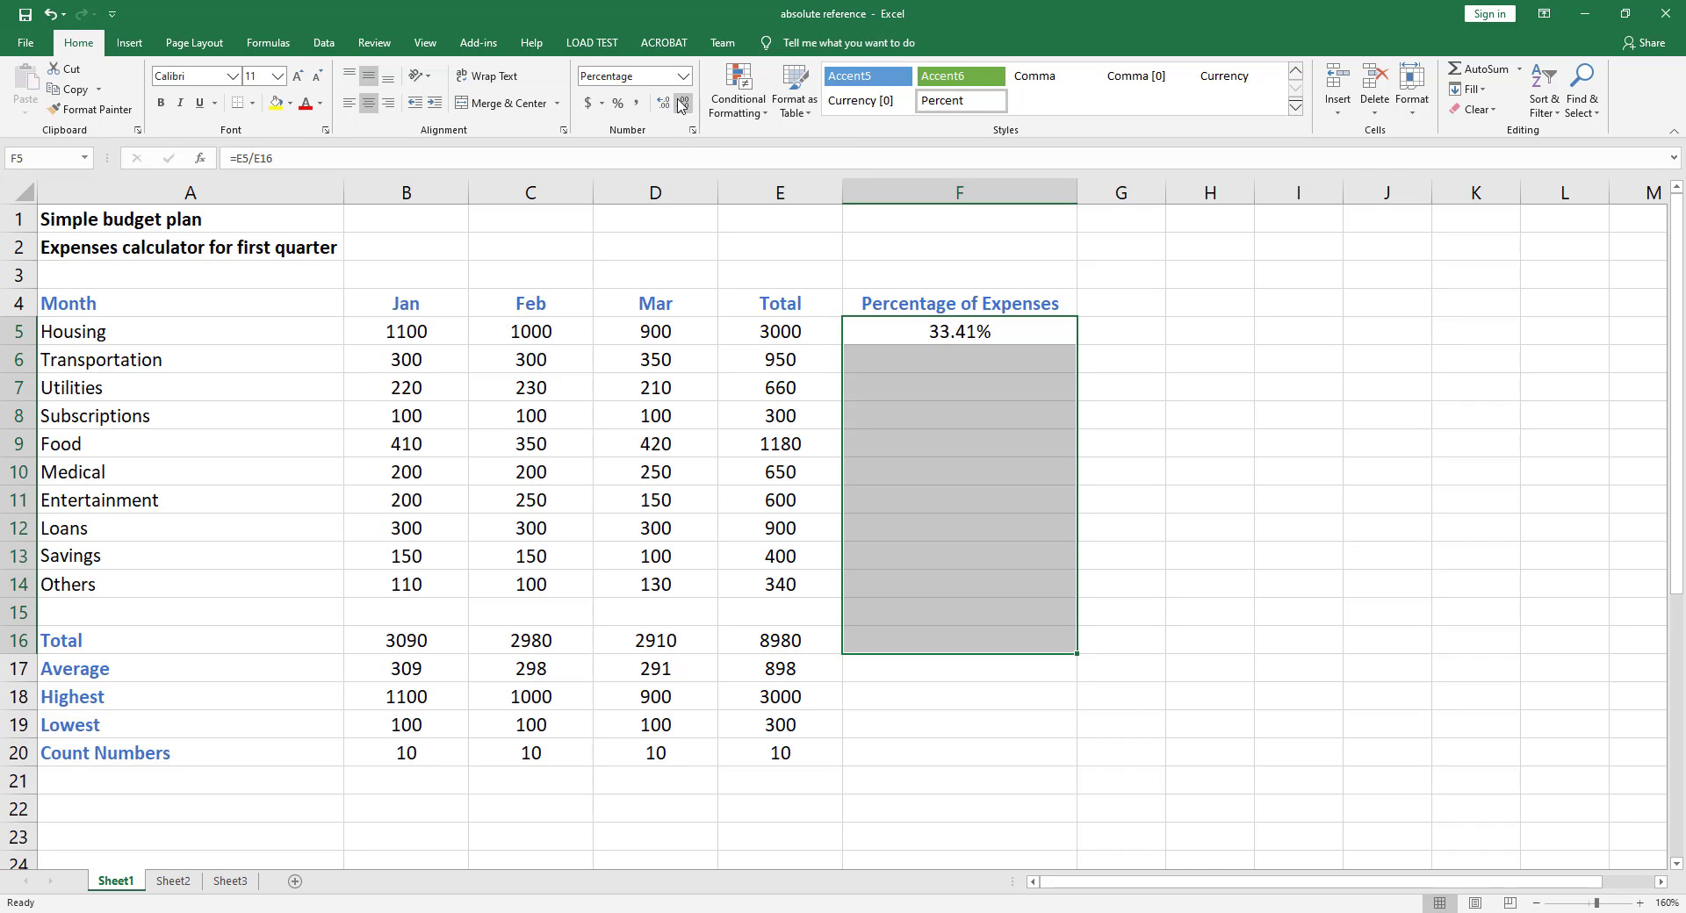
click(684, 105)
click(684, 105)
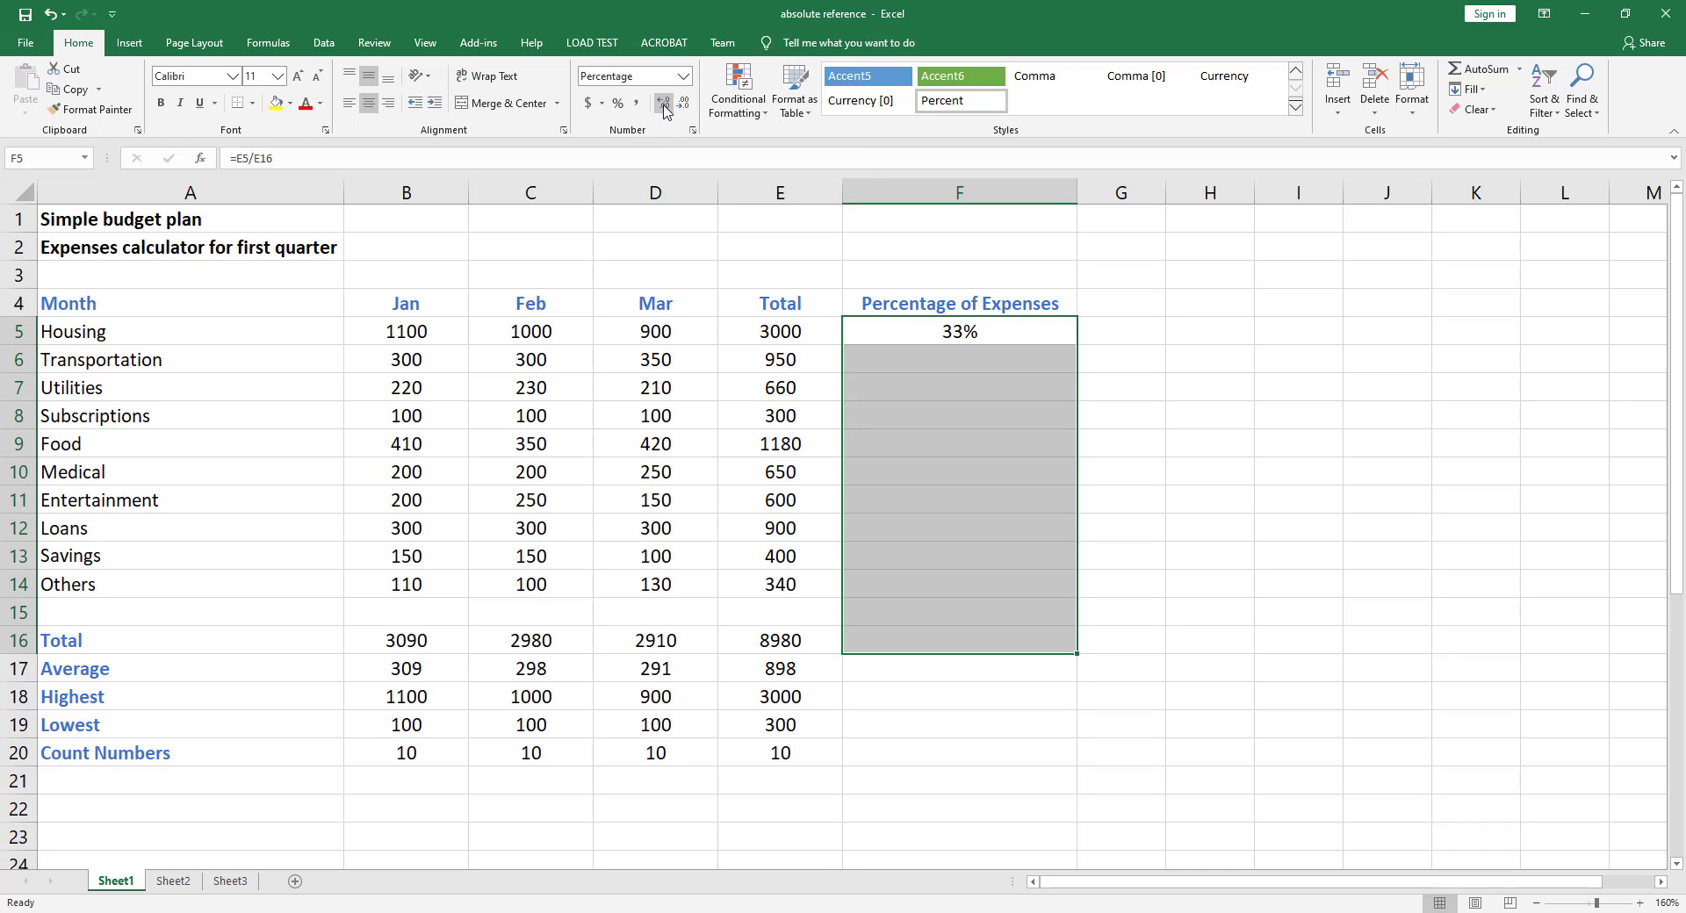
click(664, 106)
click(664, 106)
Fill the F5 percentage formula down through F16
click(1036, 366)
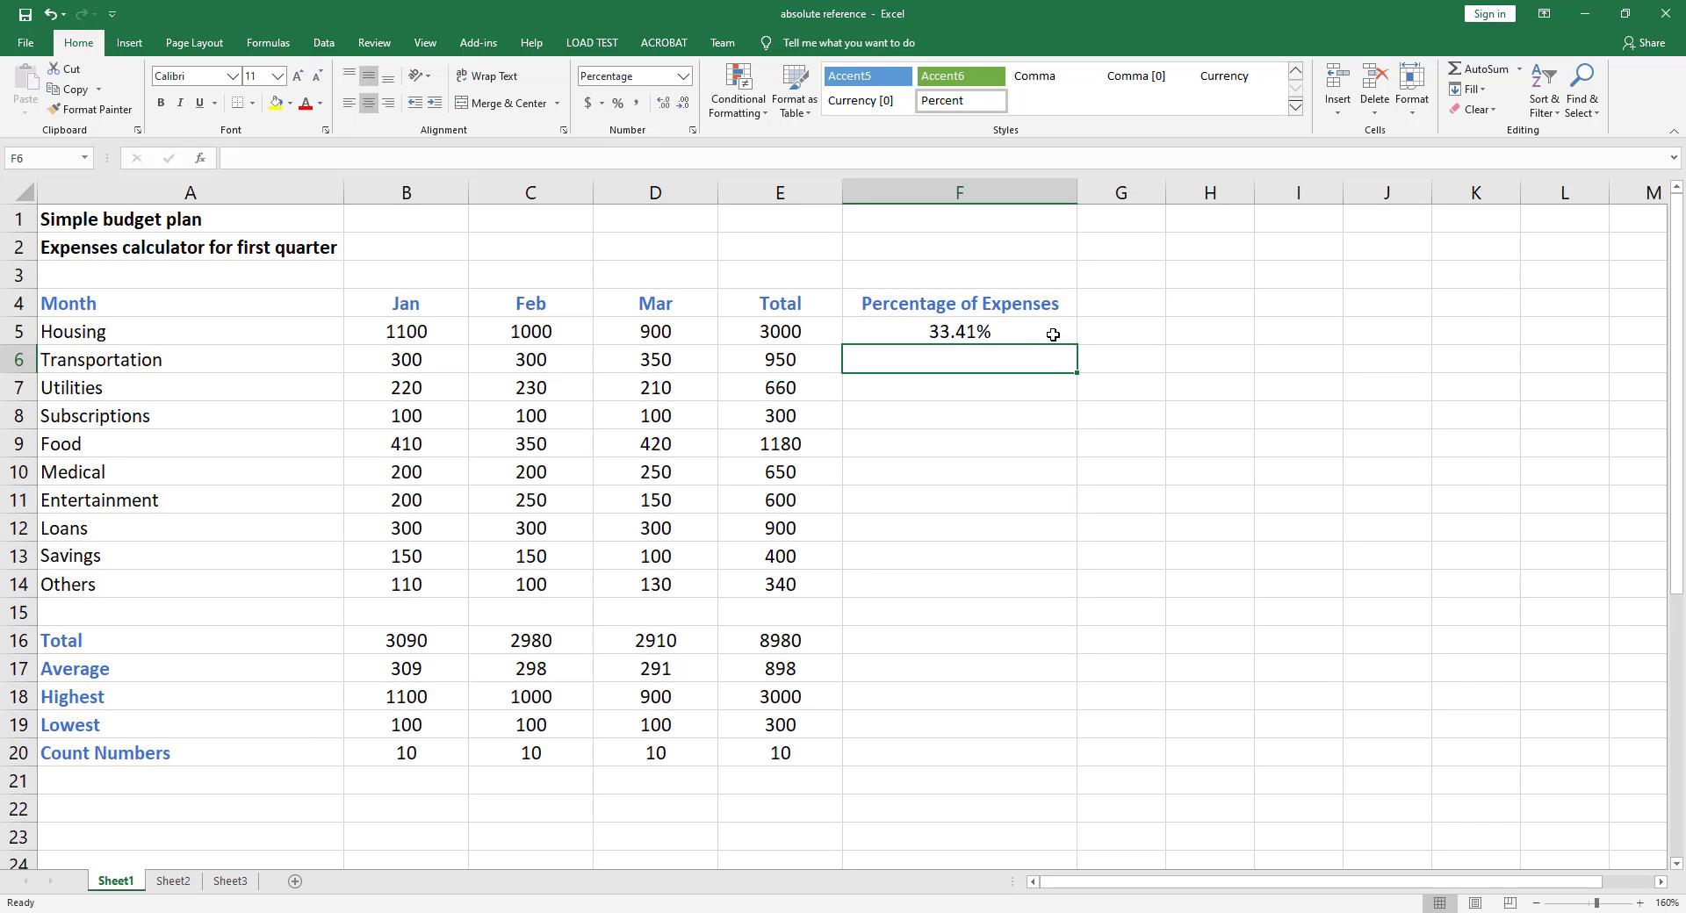
click(1036, 334)
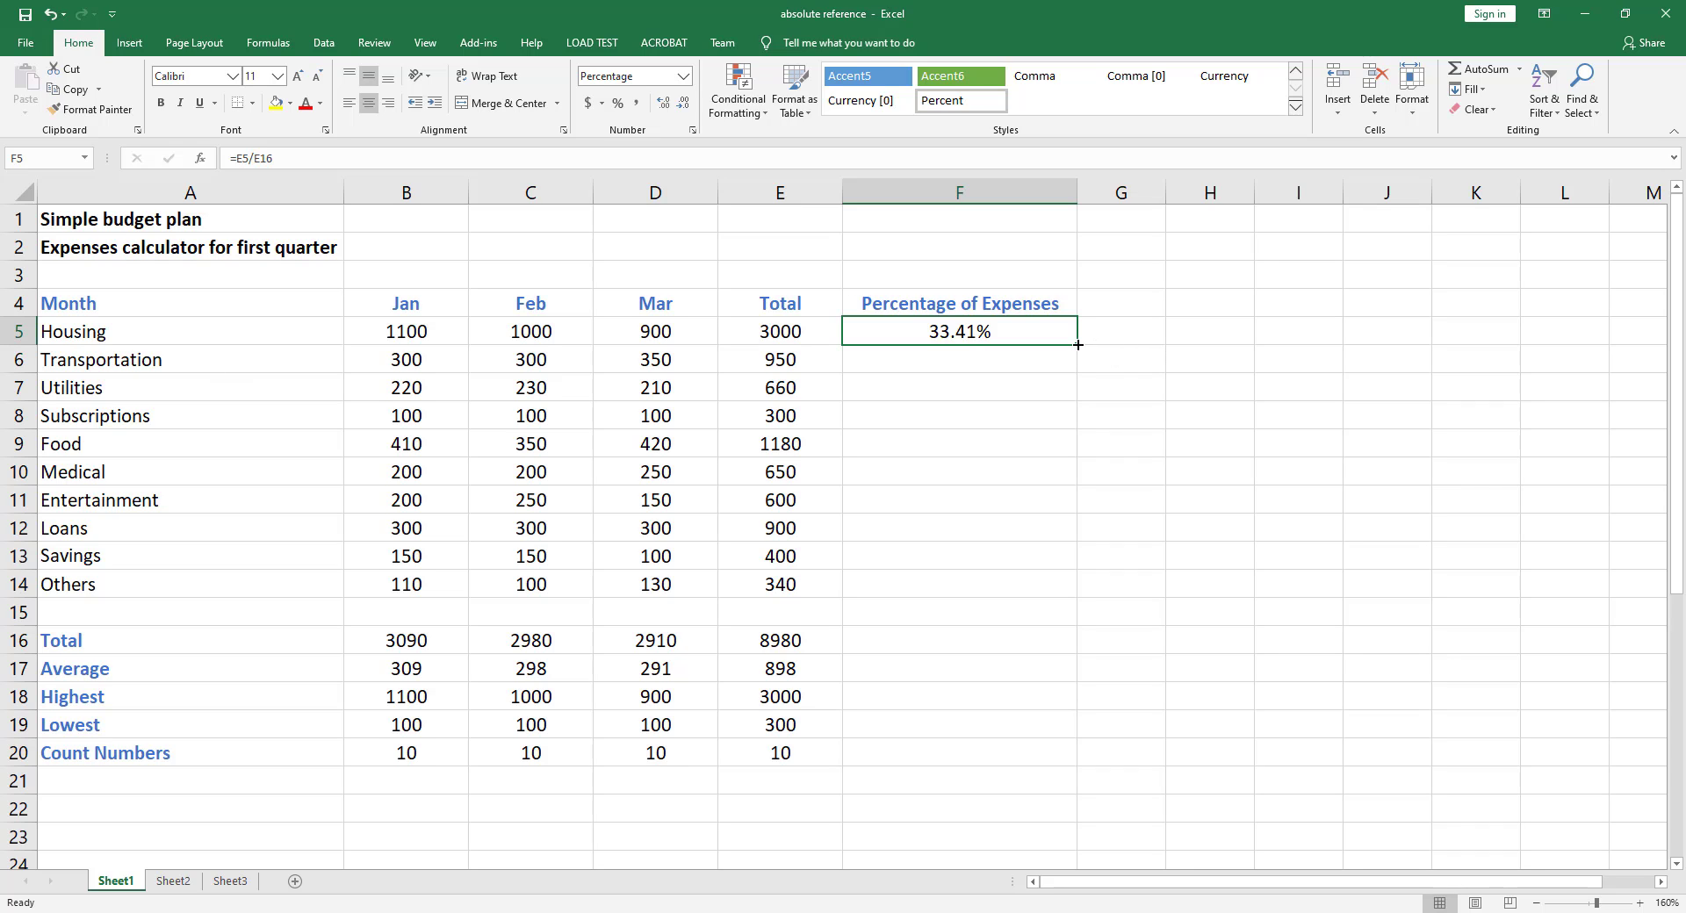
drag(1077, 344, 1019, 646)
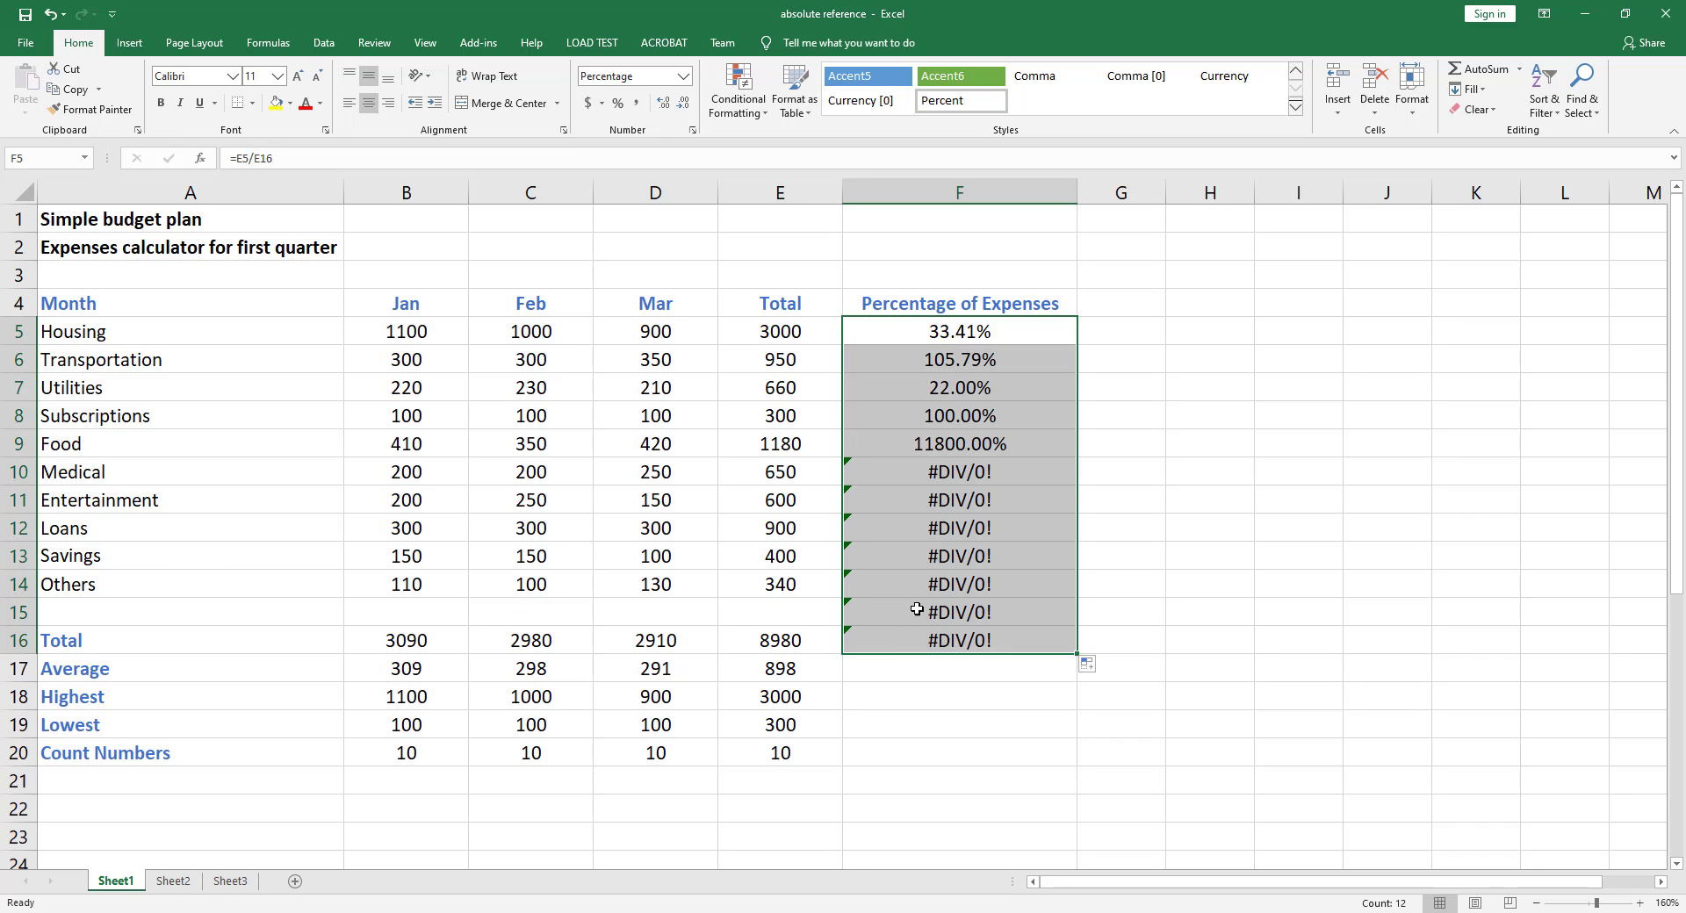
Inspect the copied percentage formulas in several column F cells
click(1023, 392)
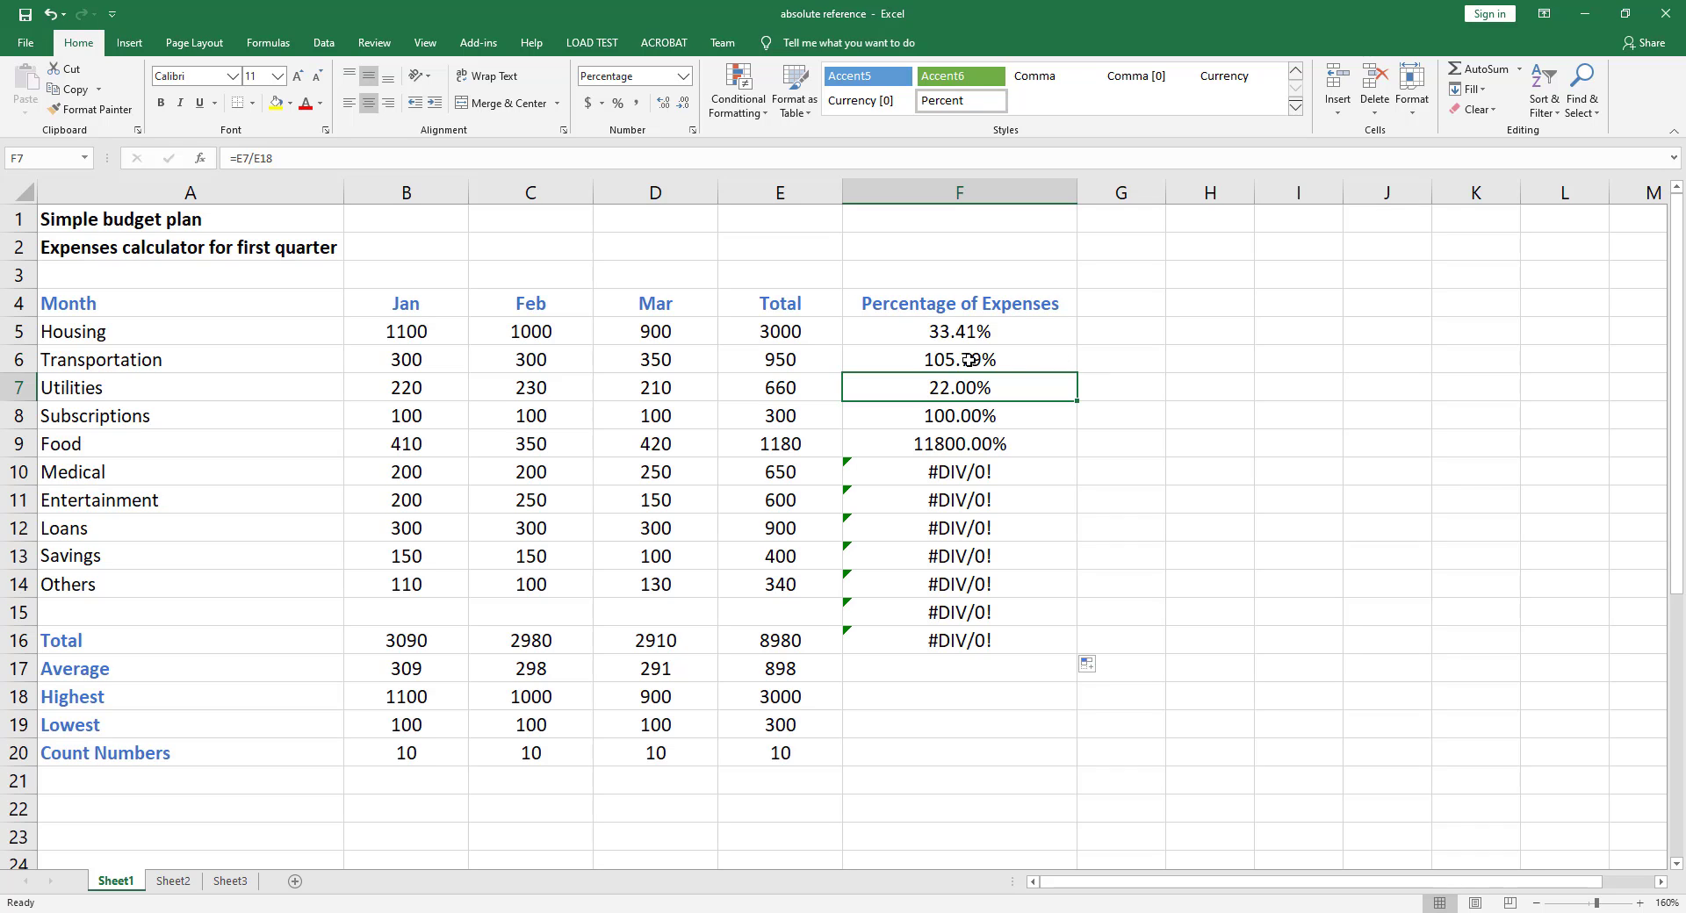
click(934, 477)
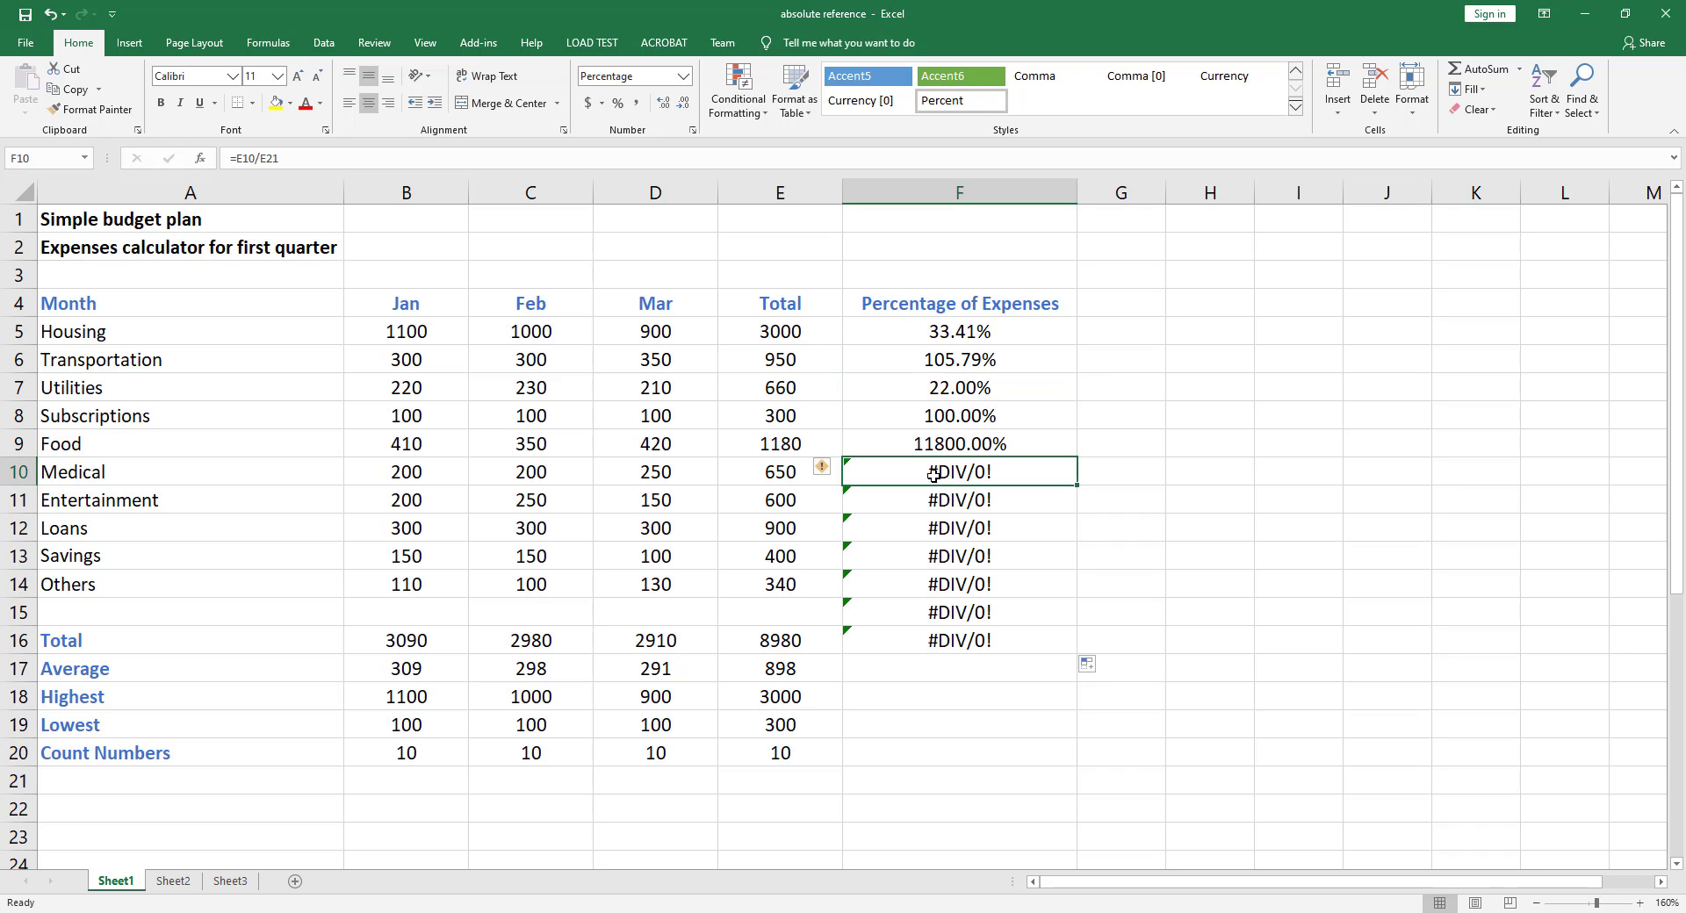
click(933, 498)
click(926, 532)
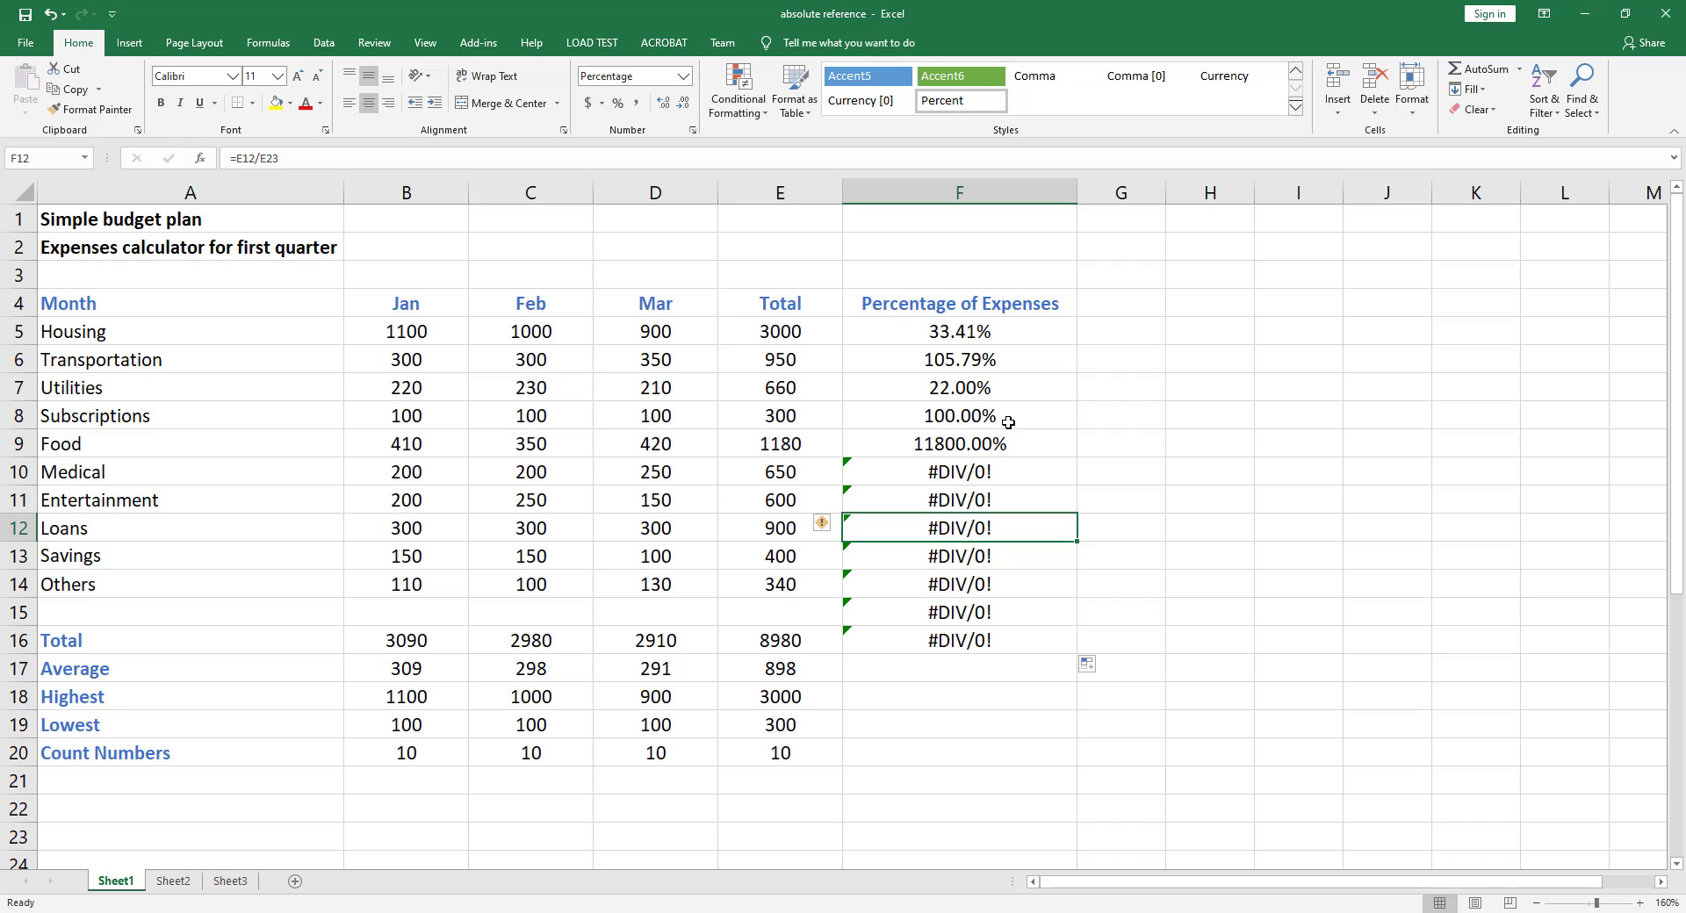
click(917, 361)
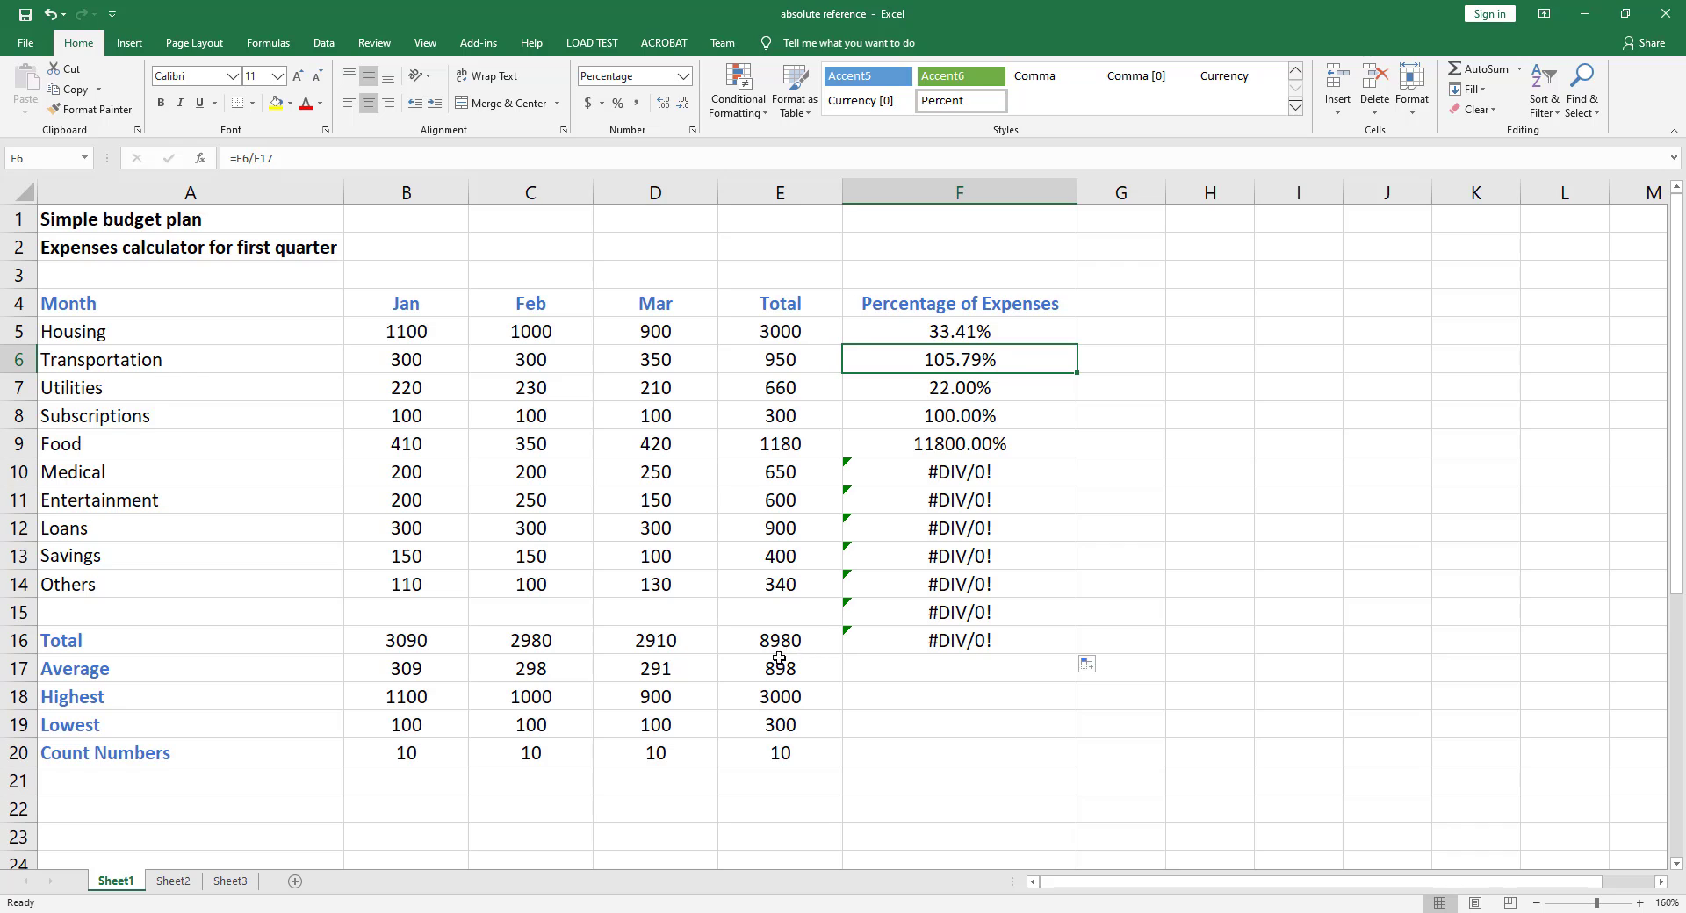
click(953, 395)
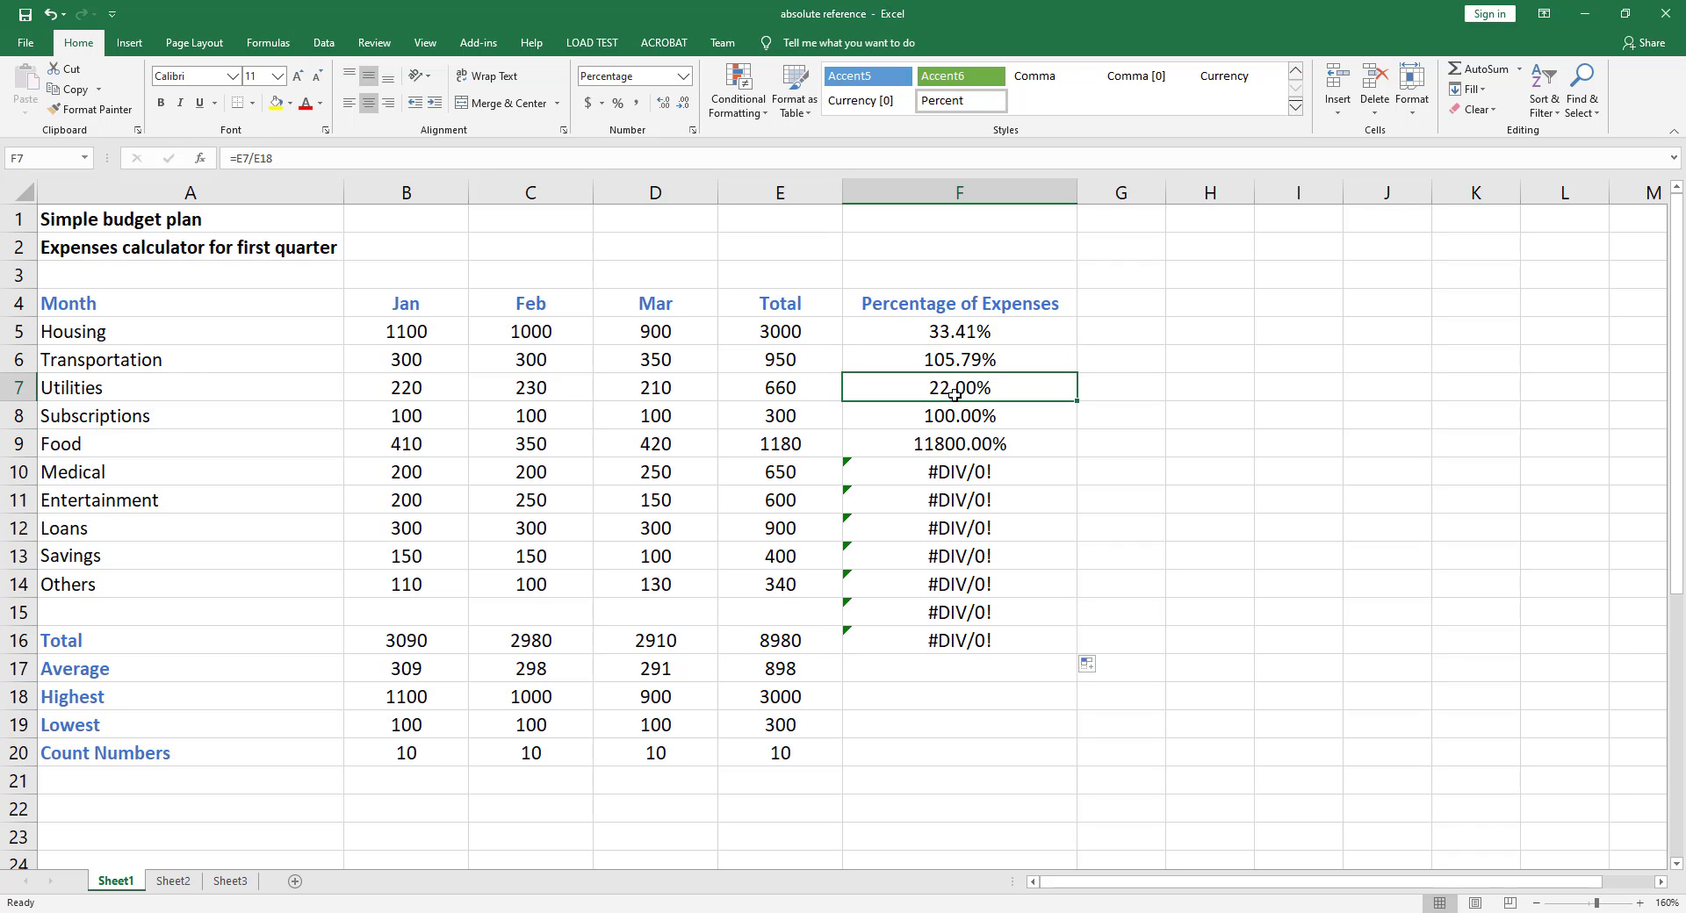
click(940, 476)
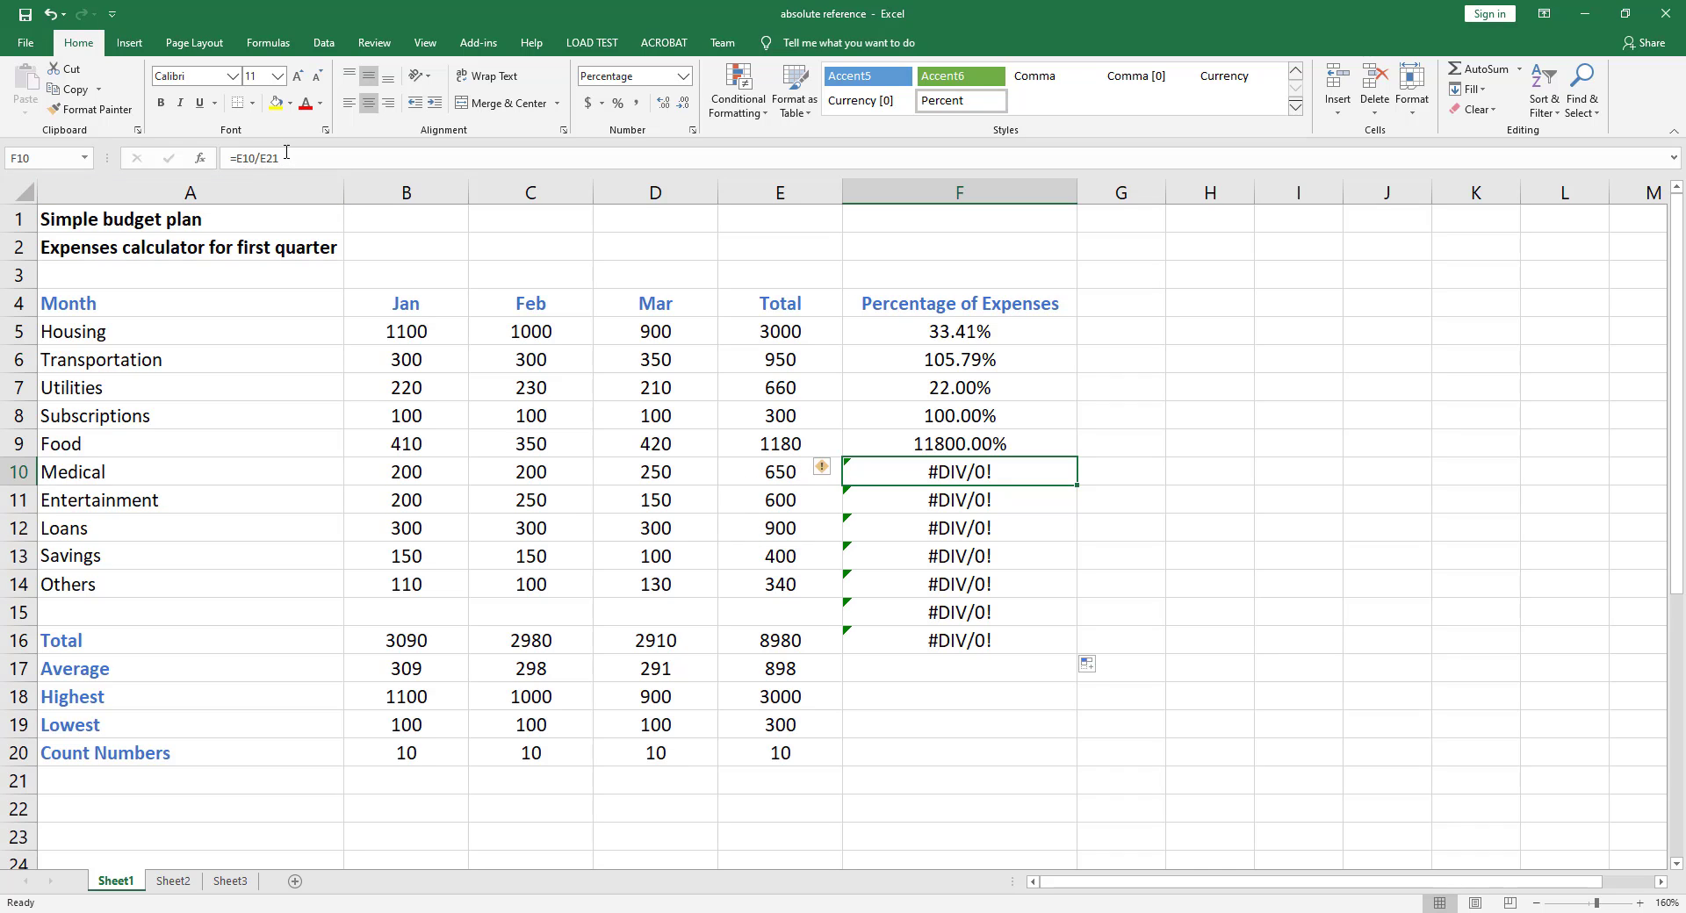
Toggle formula view to examine the shifted references in column F, then switch back to values
click(800, 784)
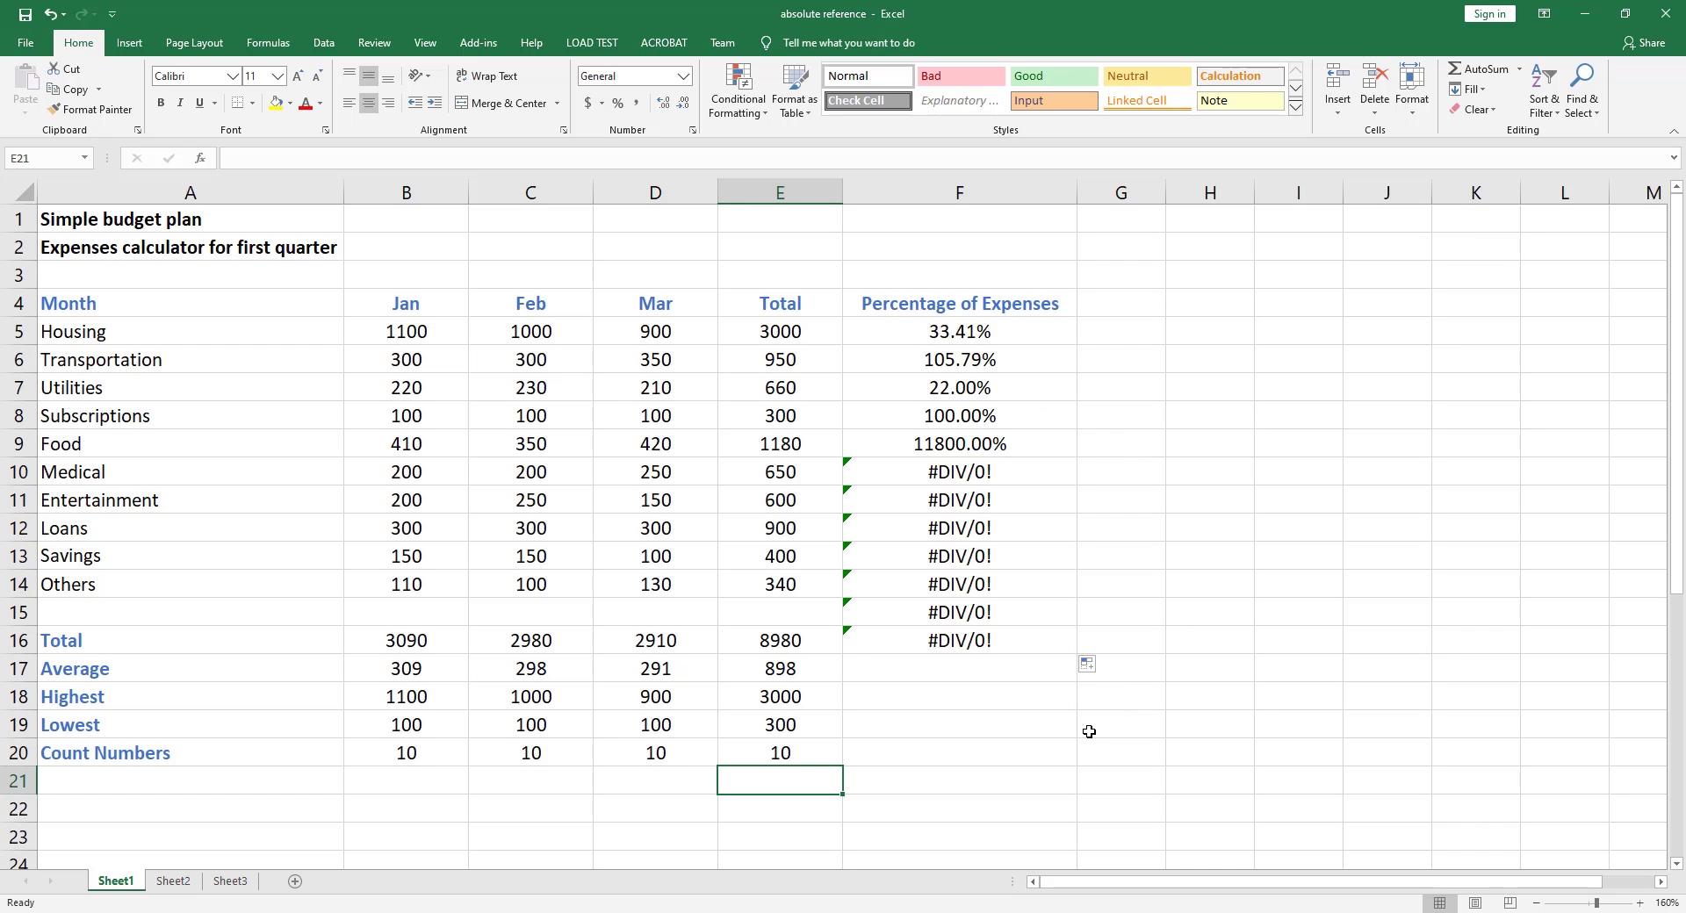
key(ctrl+grave)
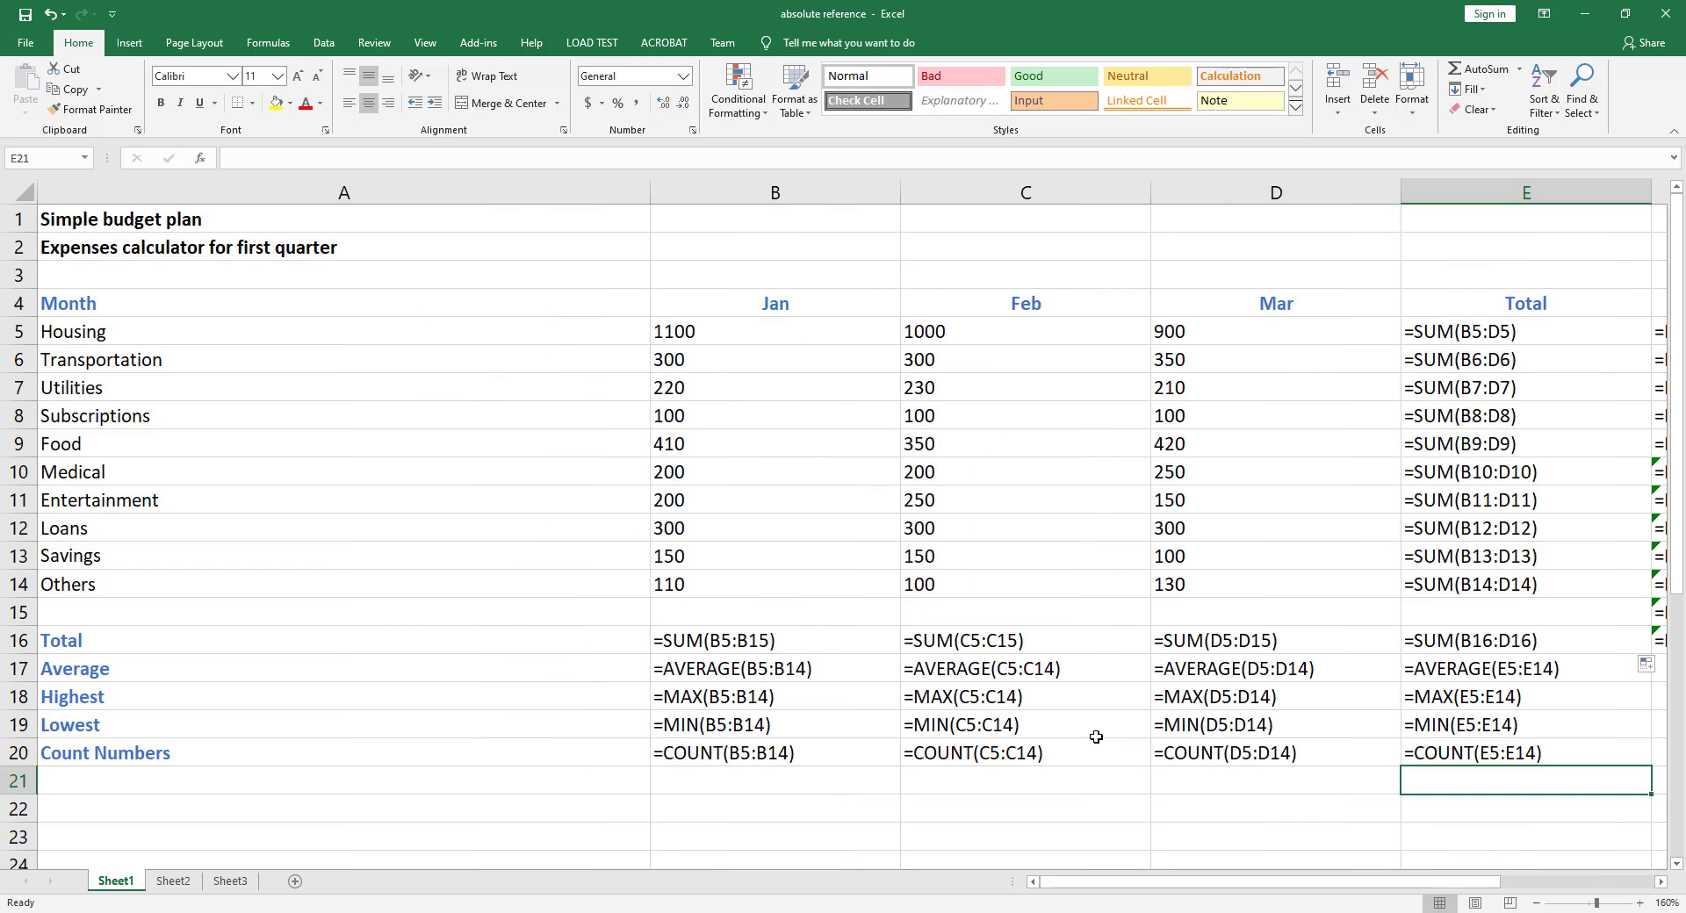
drag(1238, 883, 1298, 887)
click(1146, 332)
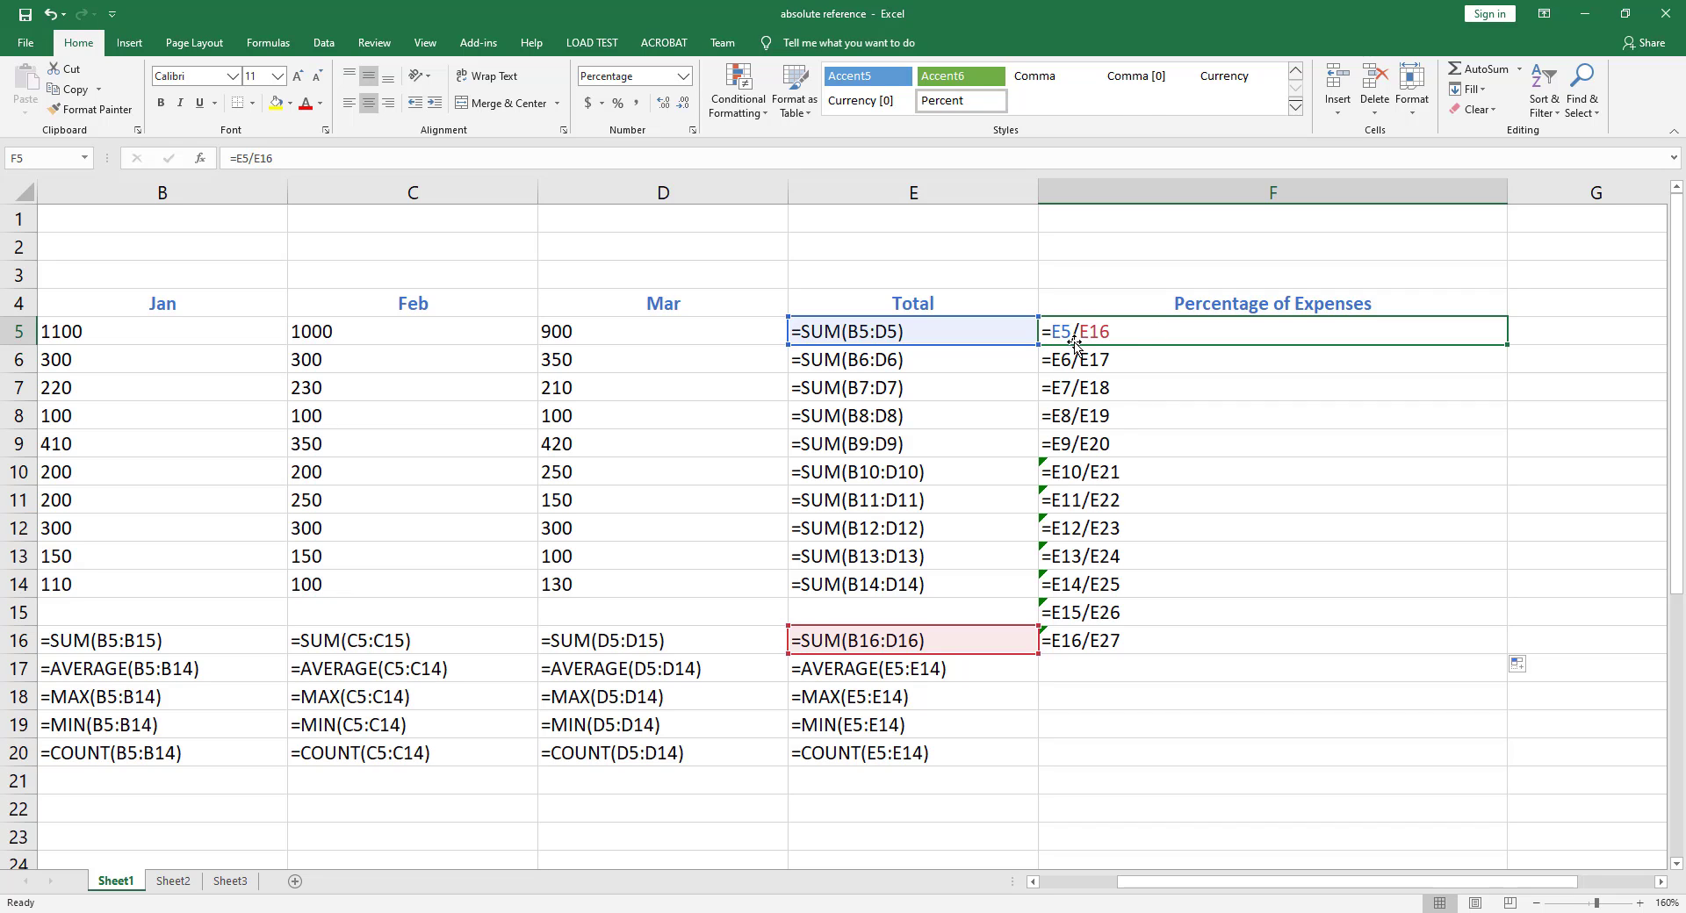
click(1122, 364)
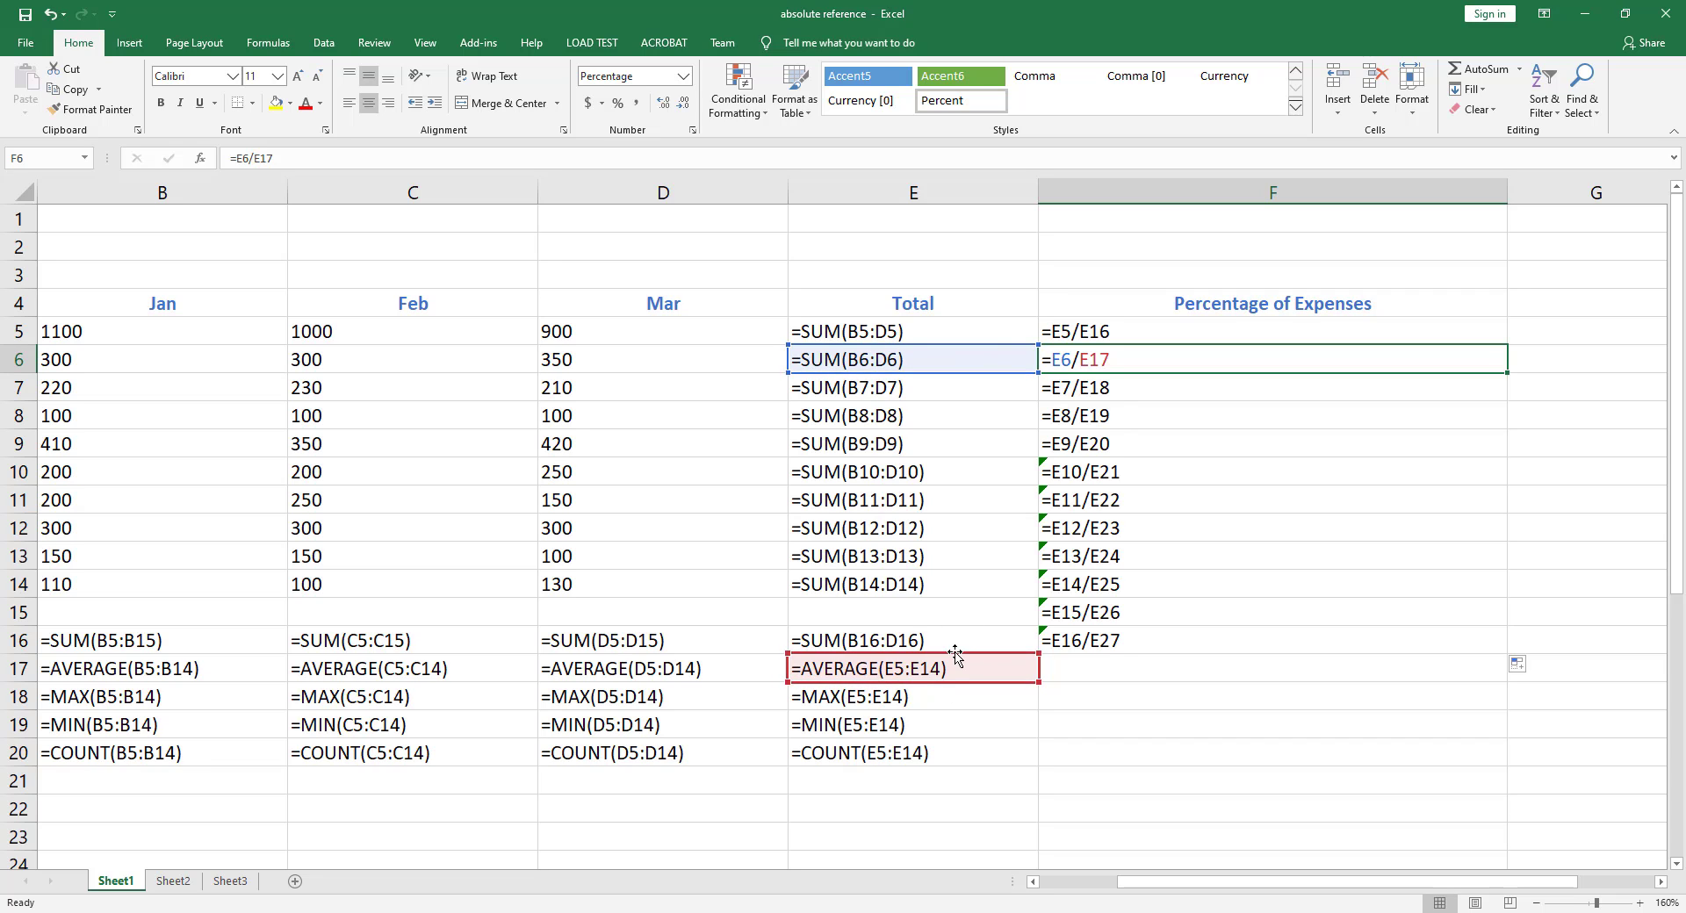
click(1100, 391)
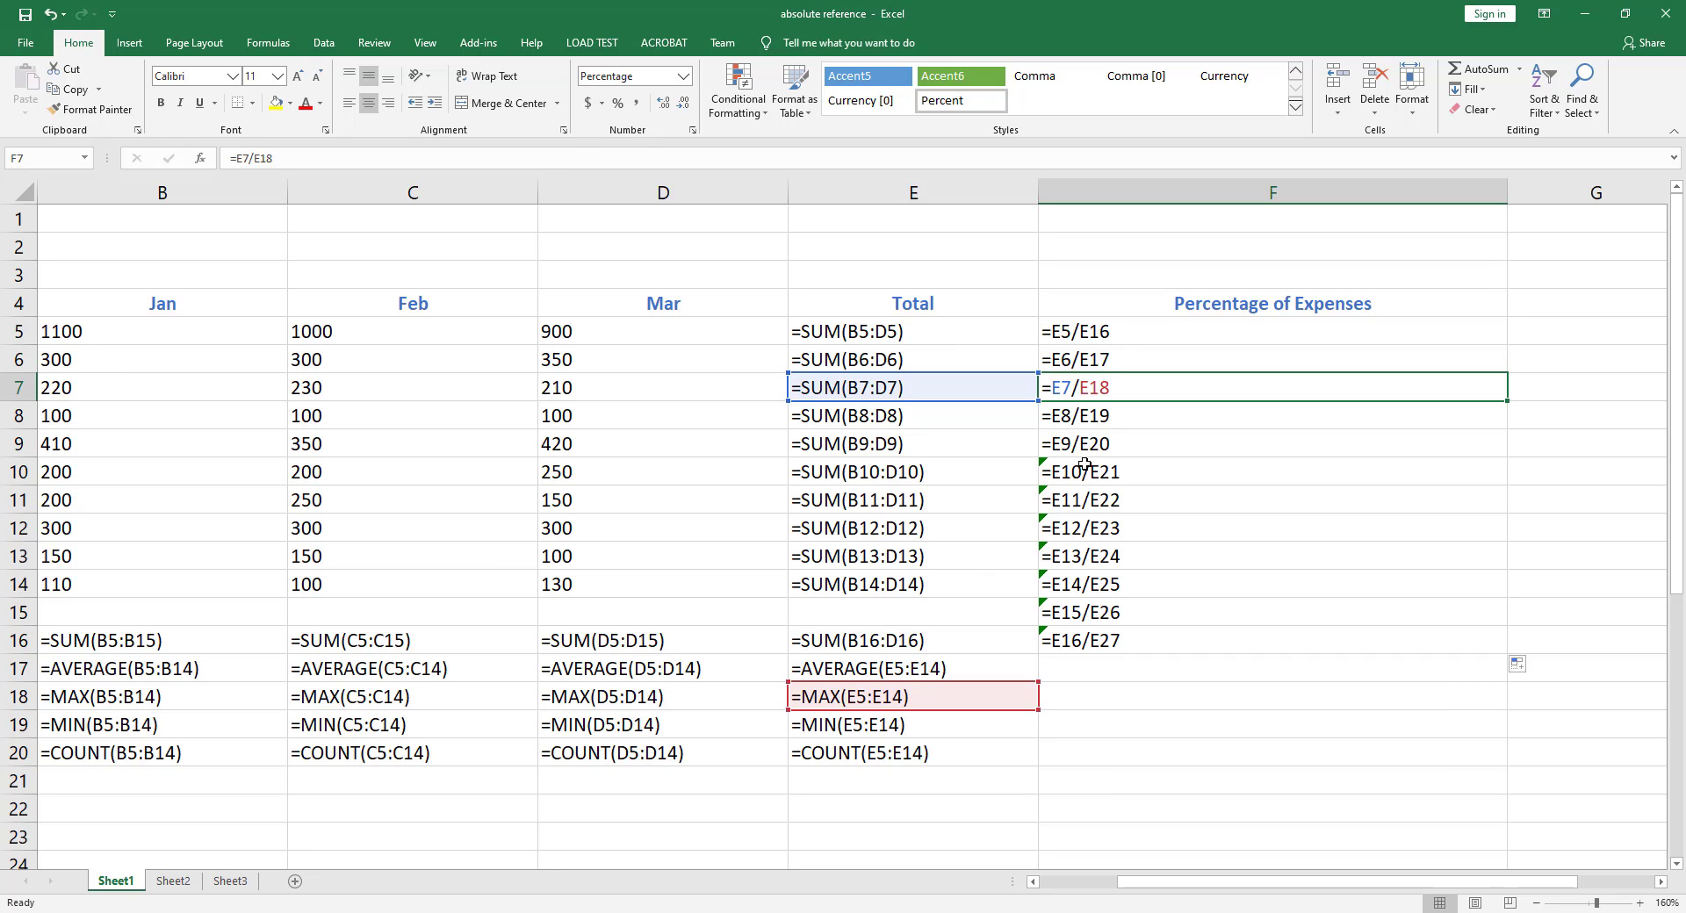
key(ctrl+grave)
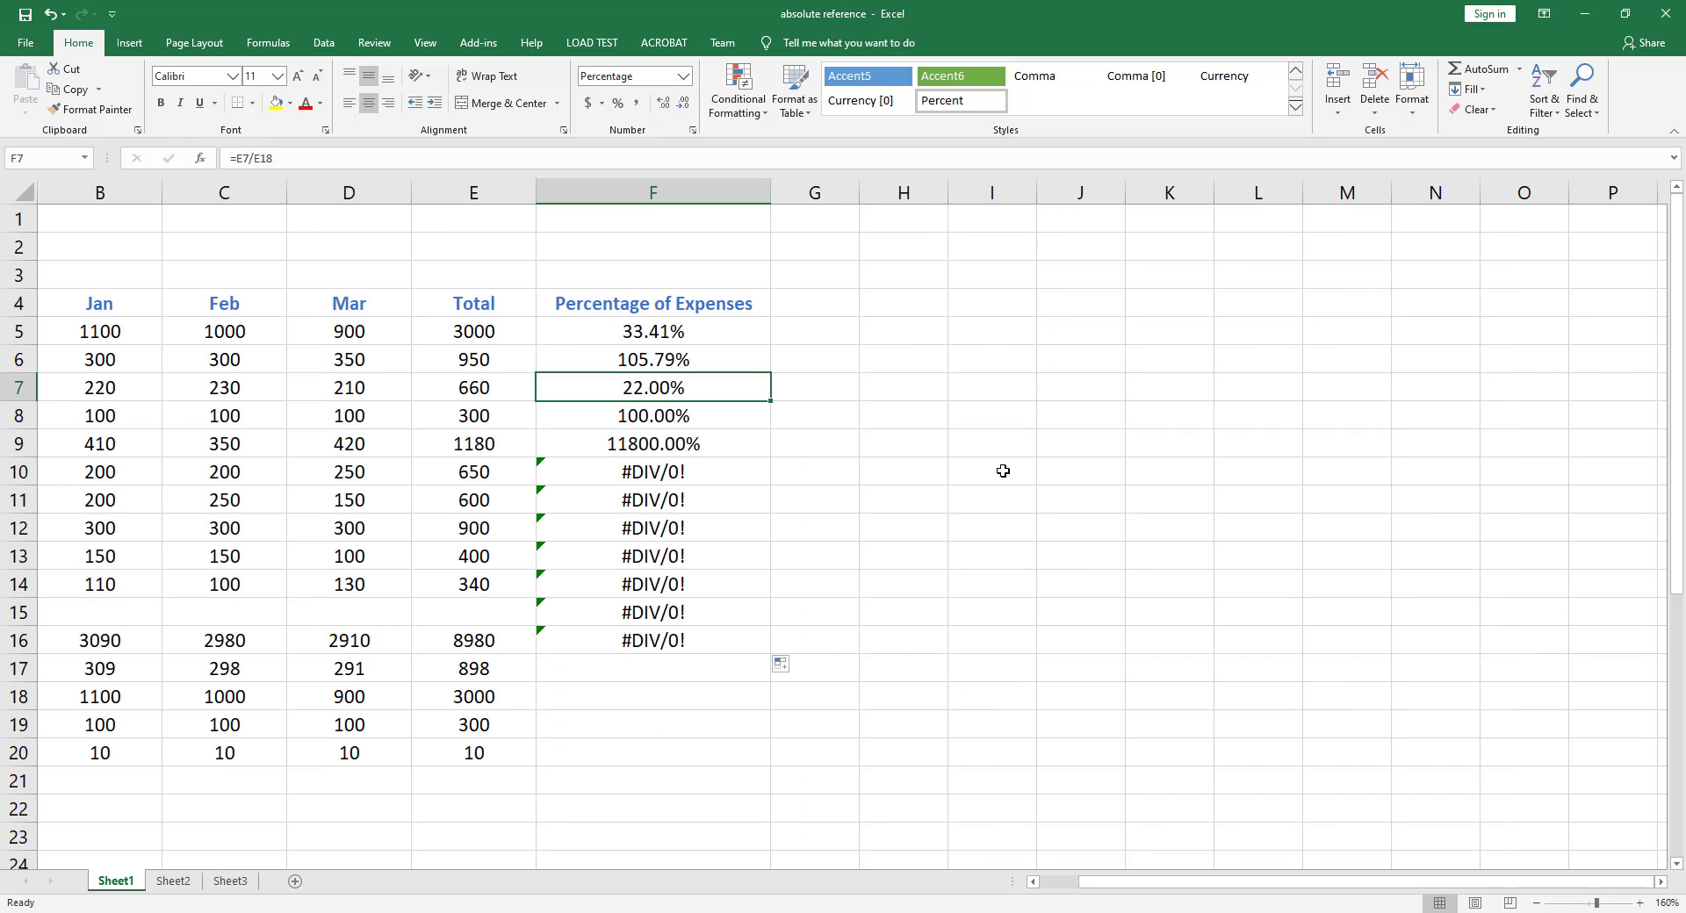
Clear F5:F16 and re-enter F5's formula as =E5/$E$16, making the grand total reference absolute
drag(676, 331, 647, 639)
key(Delete)
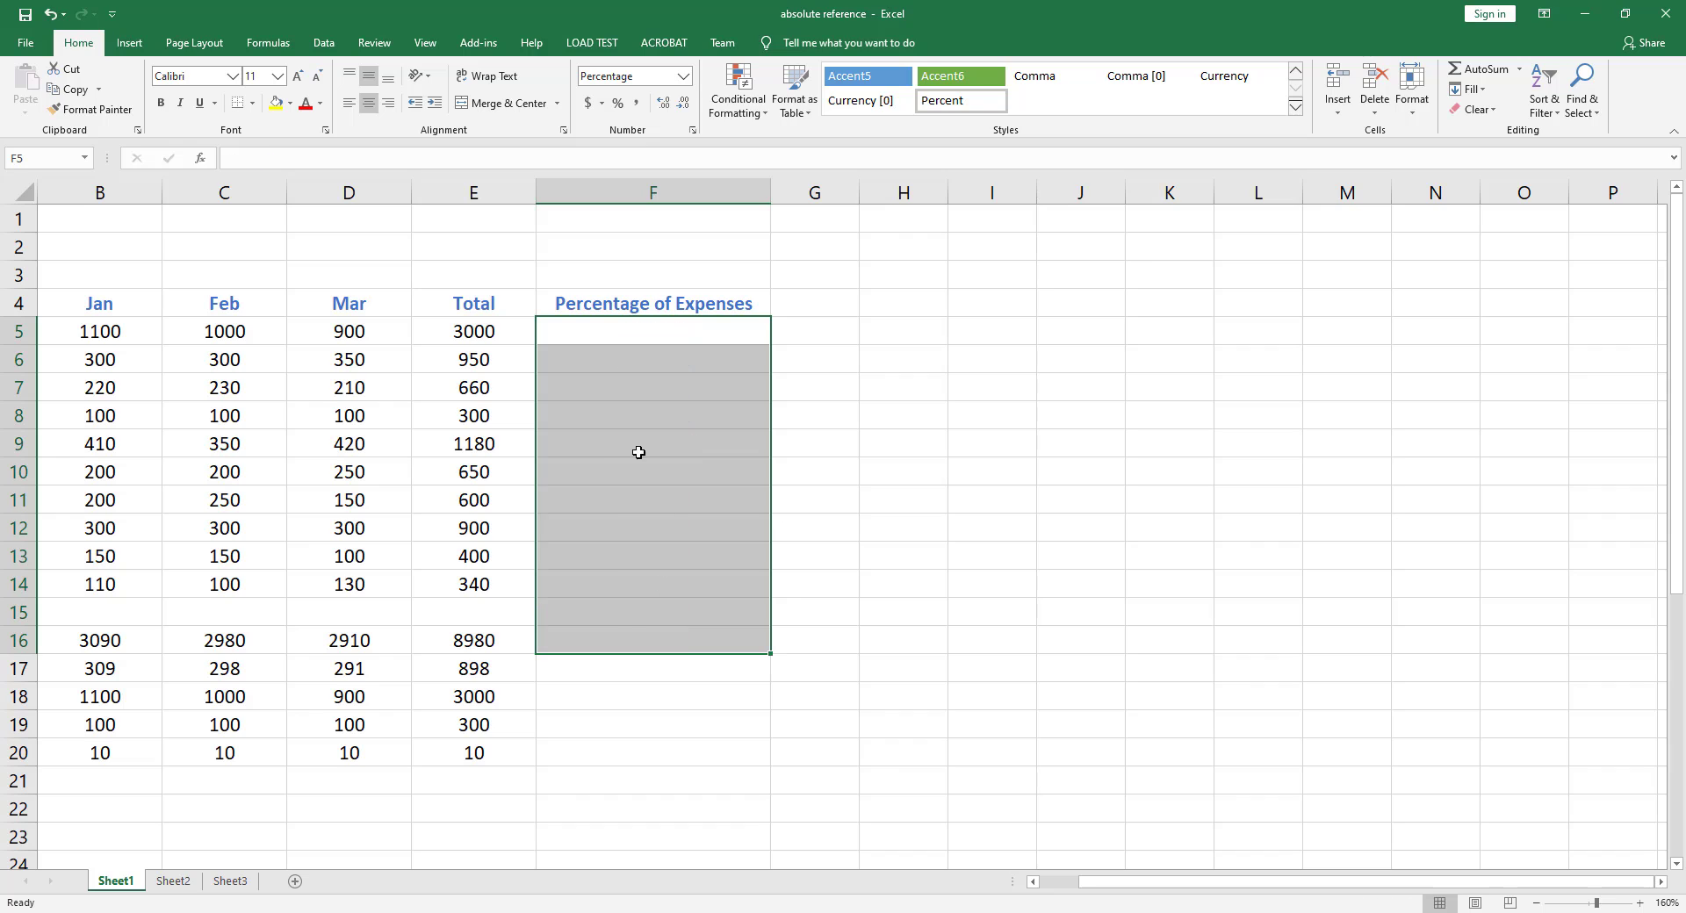
click(597, 331)
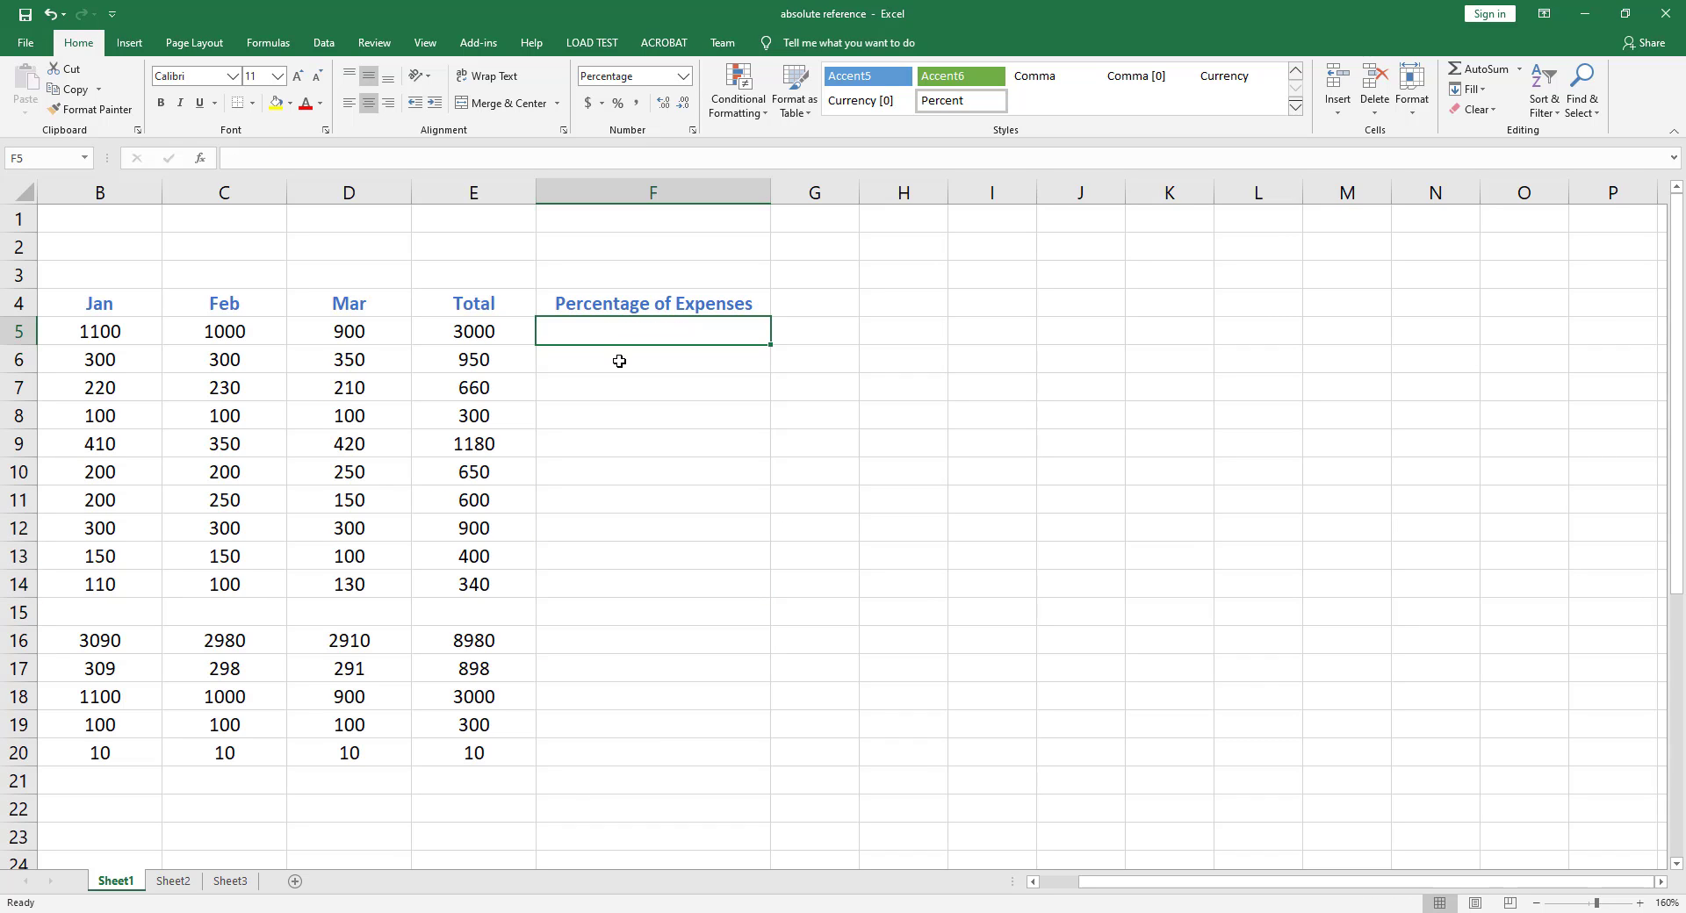
text(=)
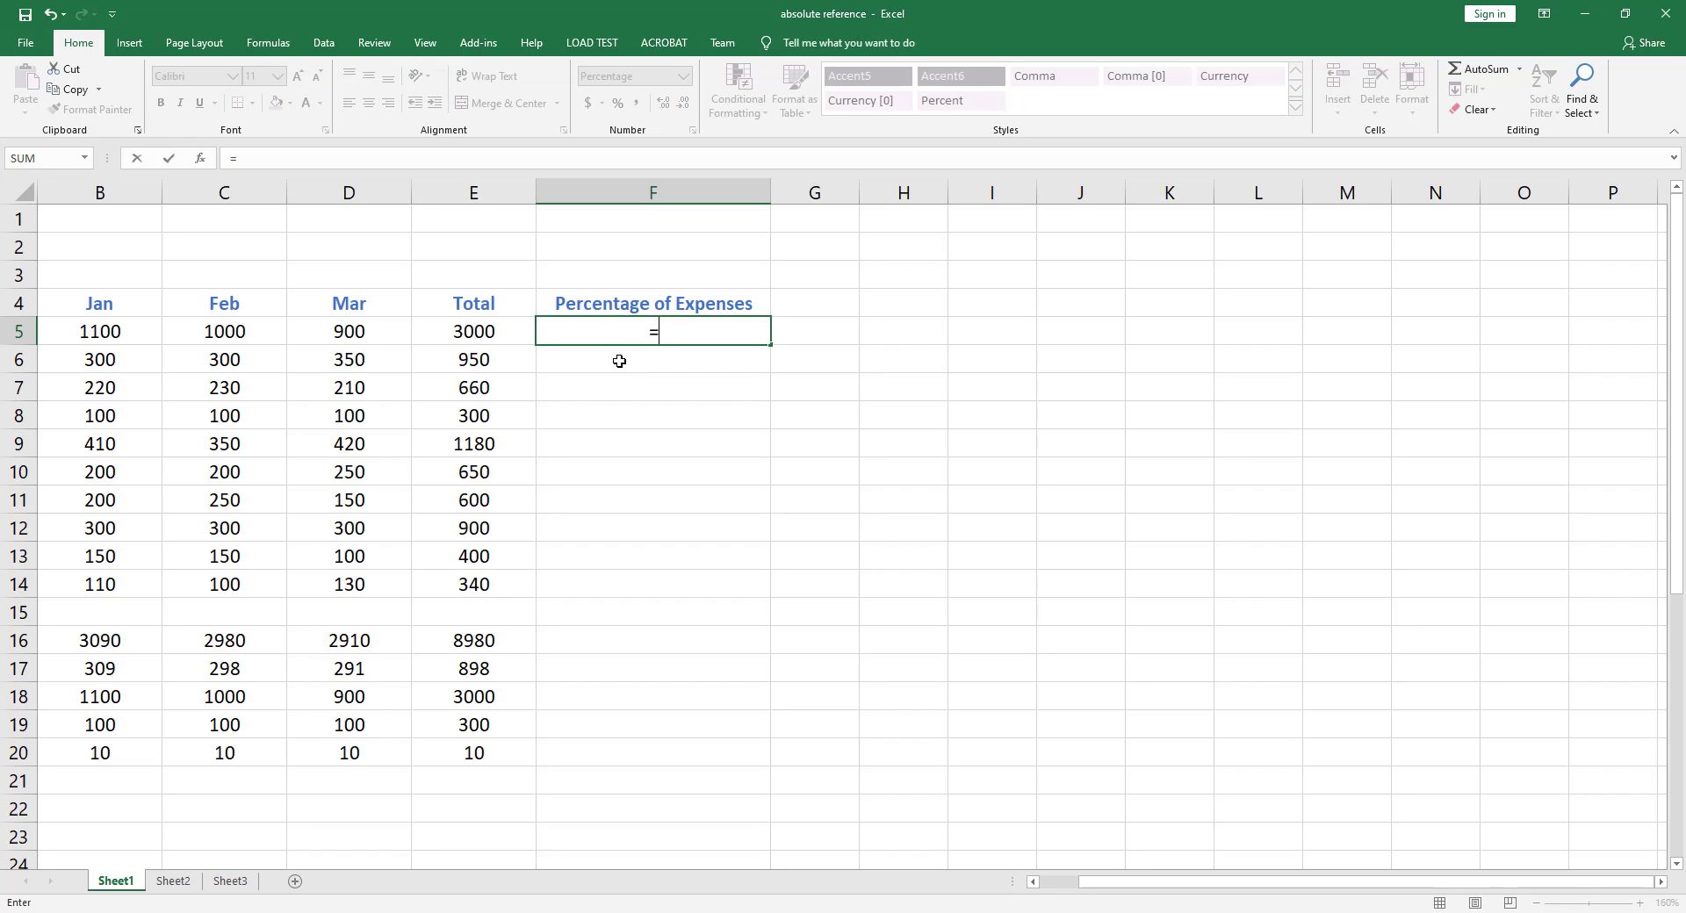
click(467, 340)
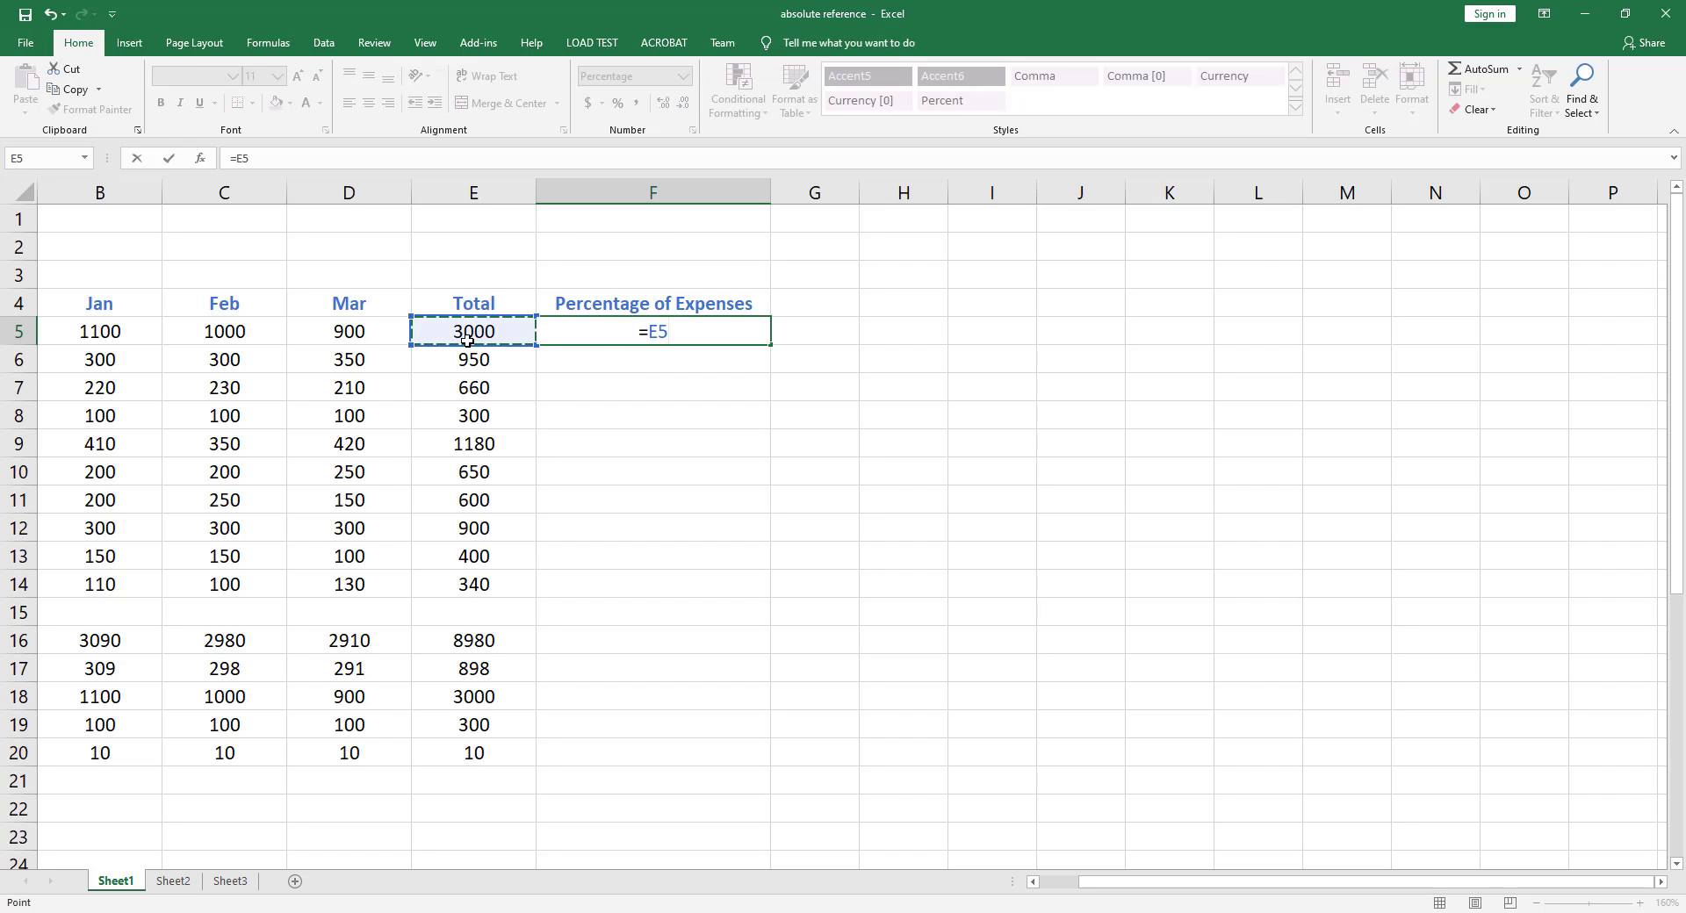
text(/)
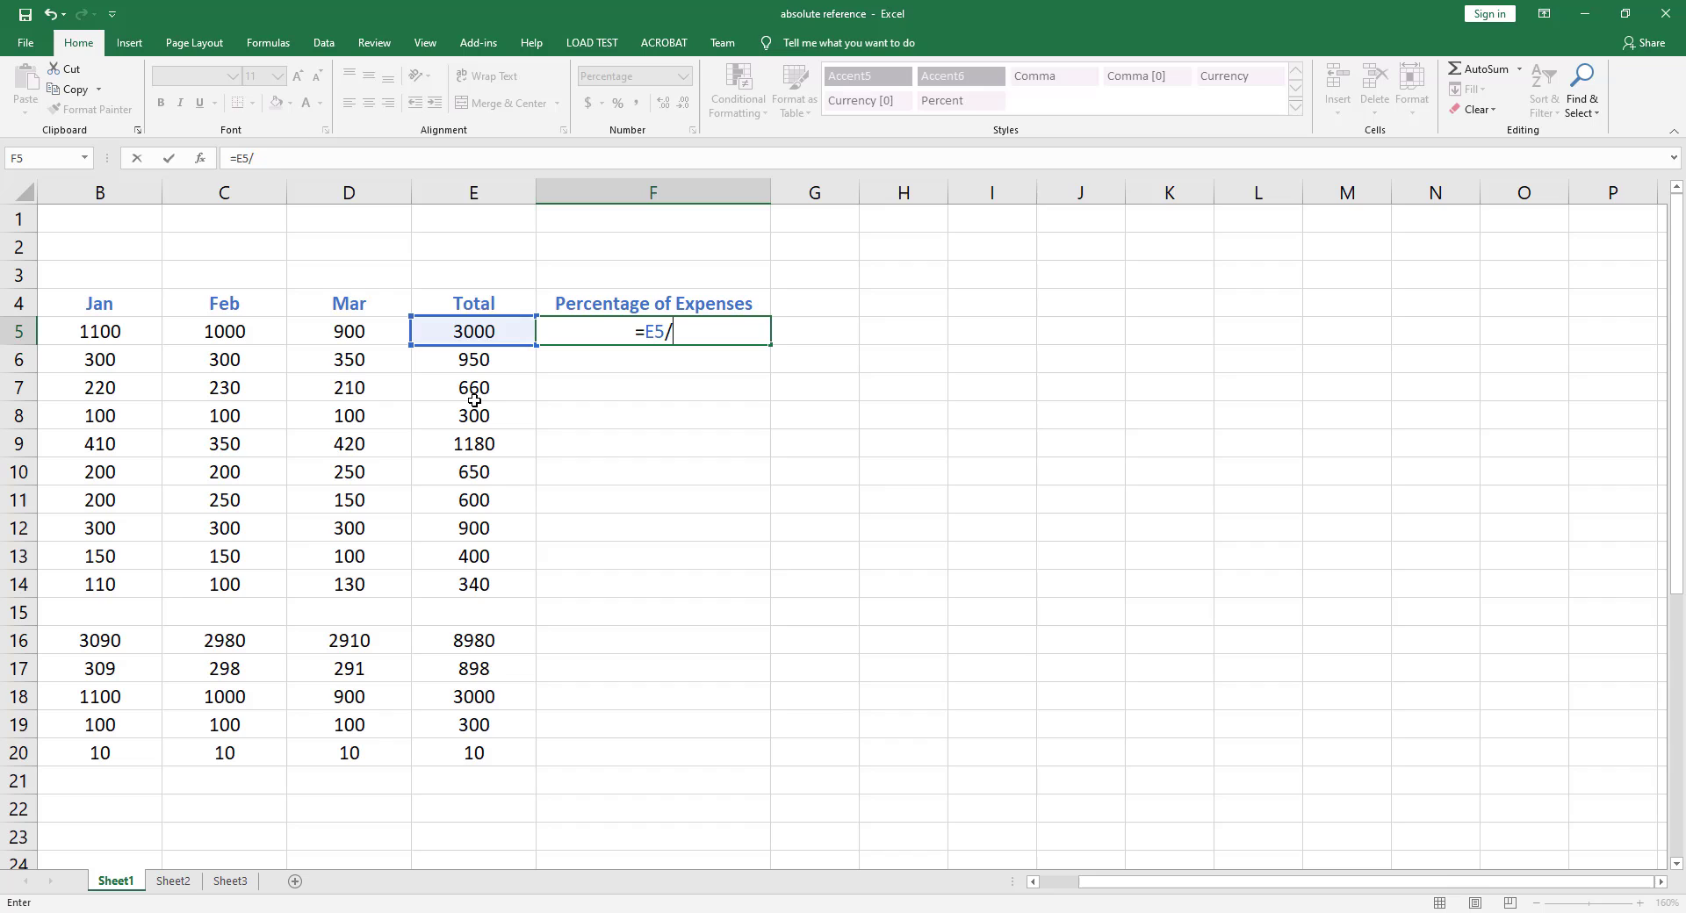
click(461, 644)
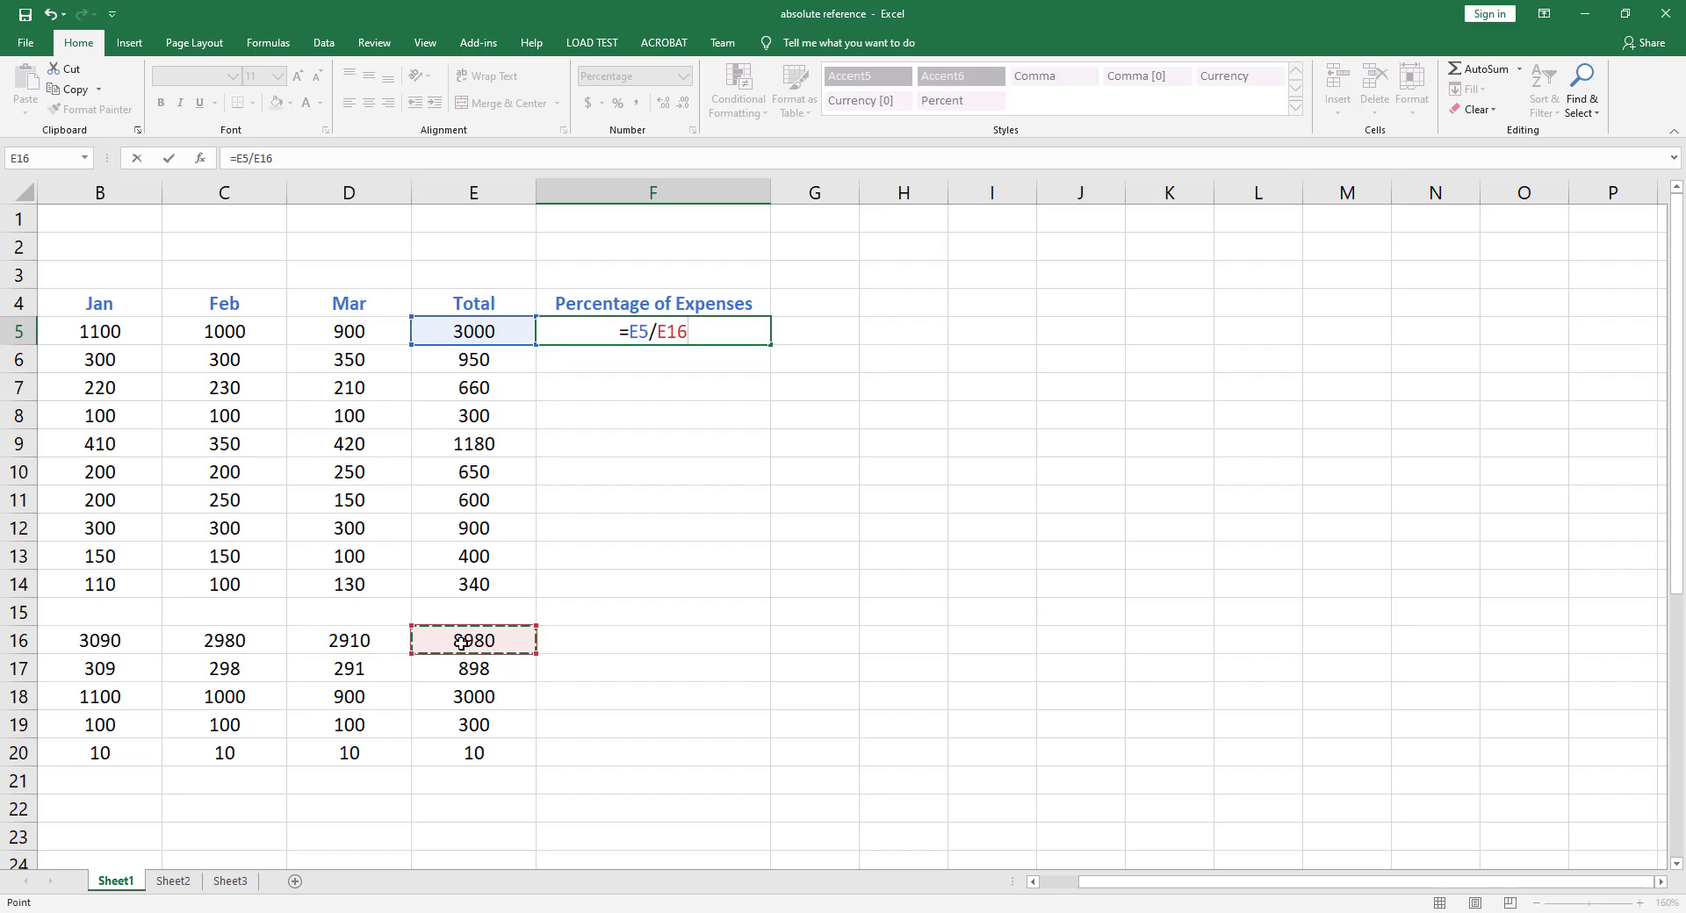
key(F4)
key(F4)
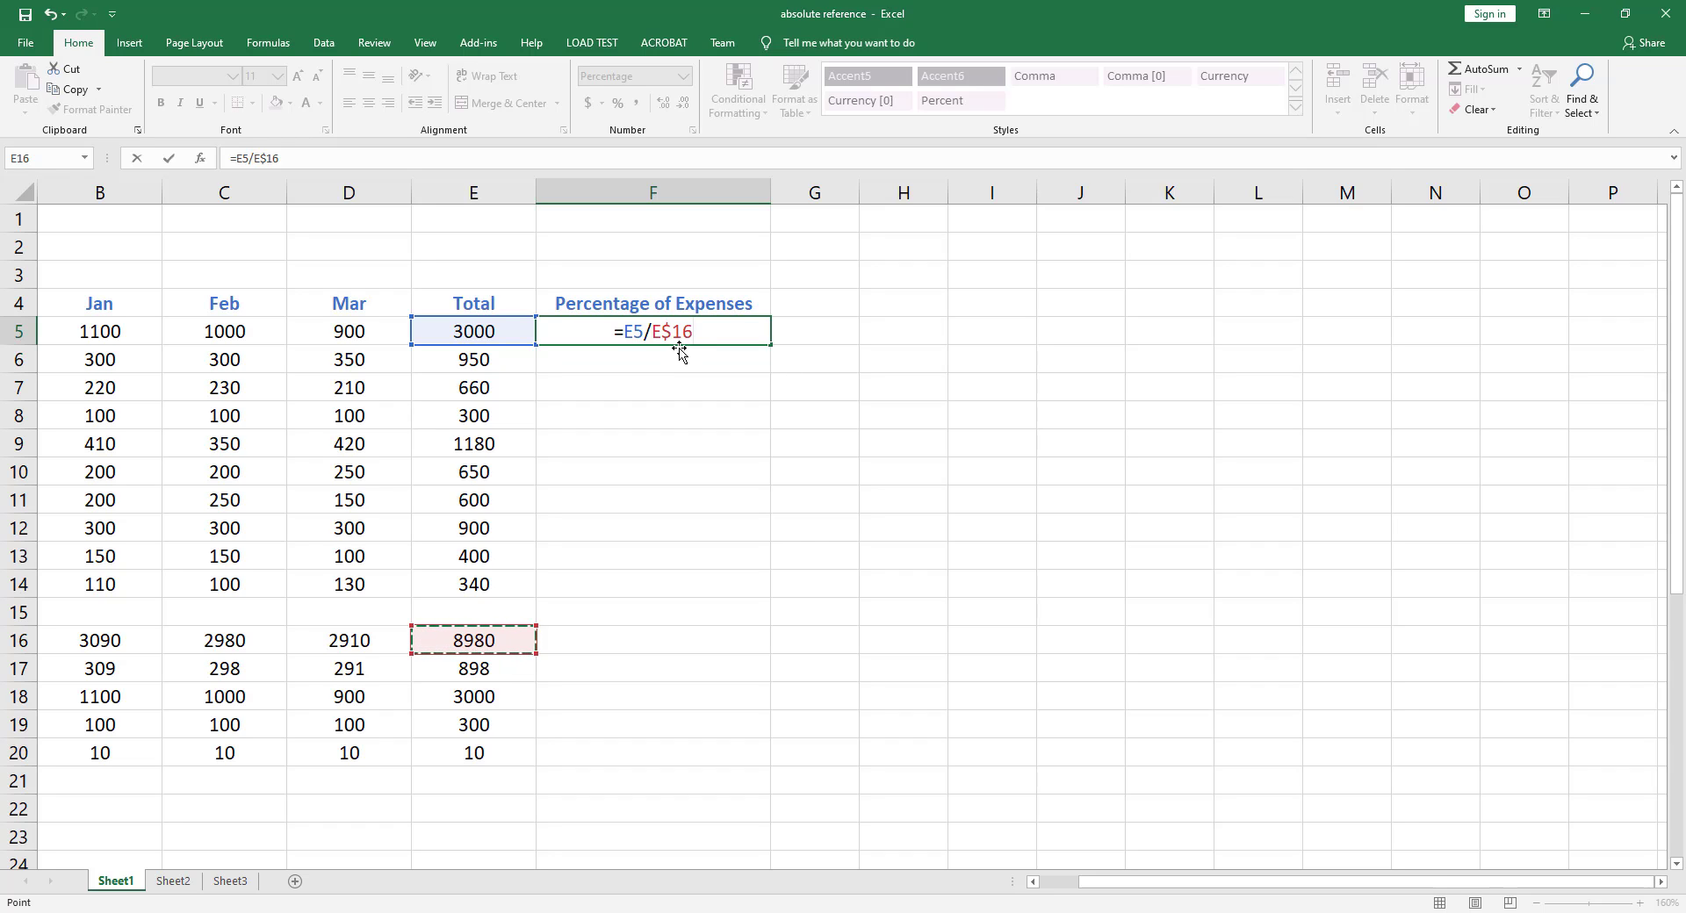
key(F4)
key(F4)
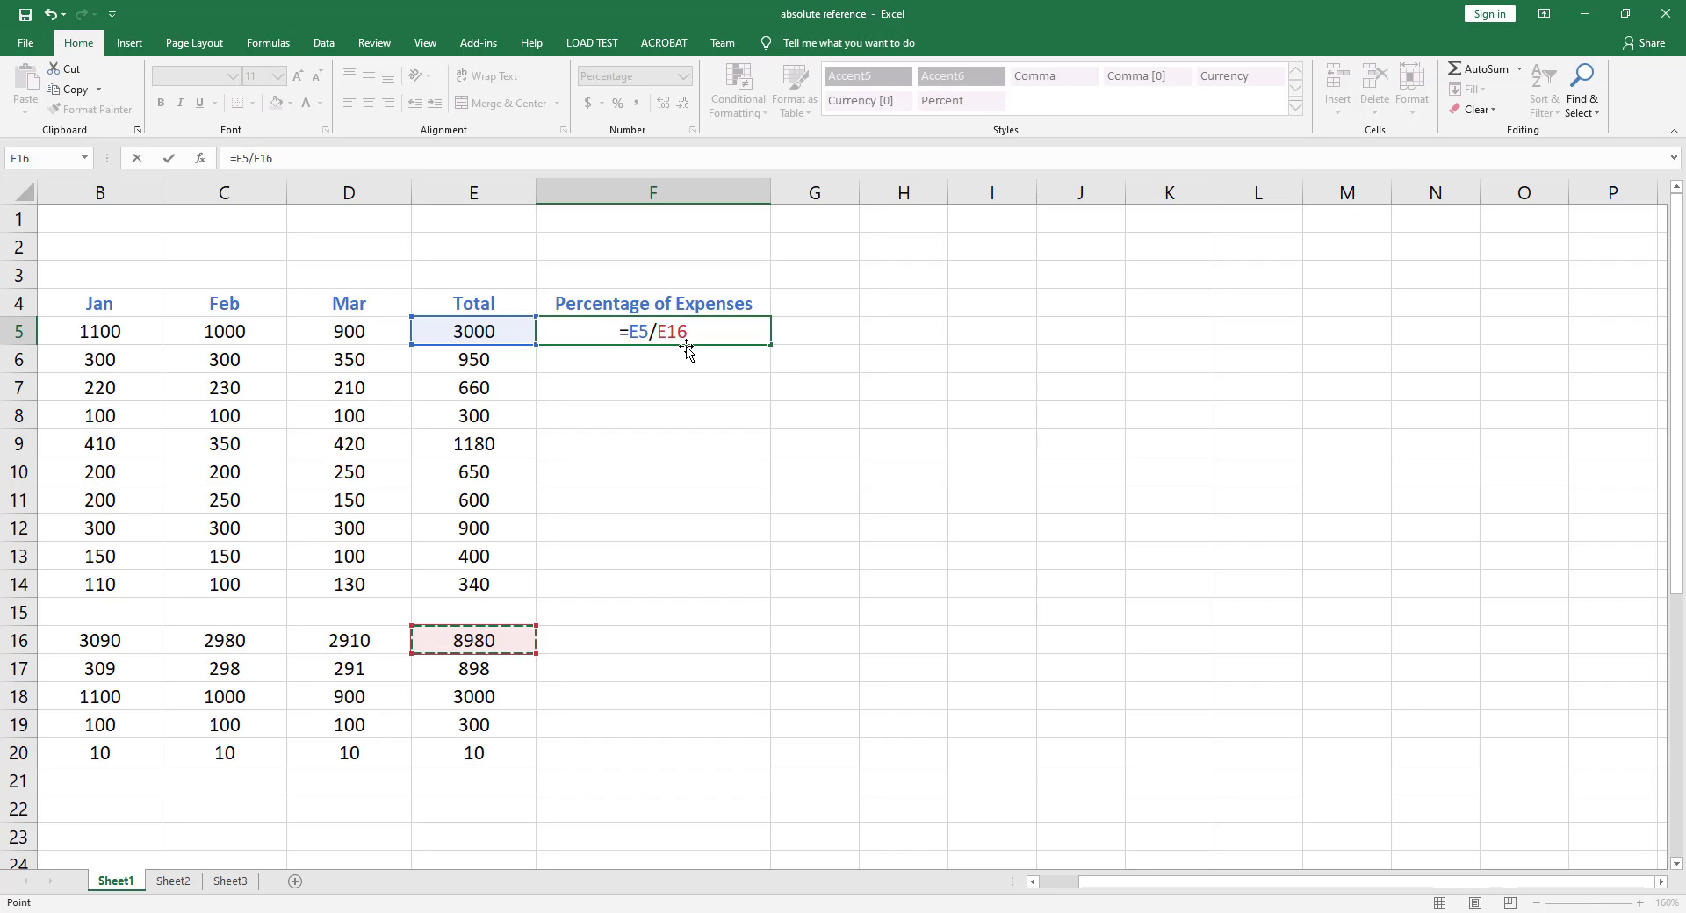
key(F4)
key(Return)
click(715, 333)
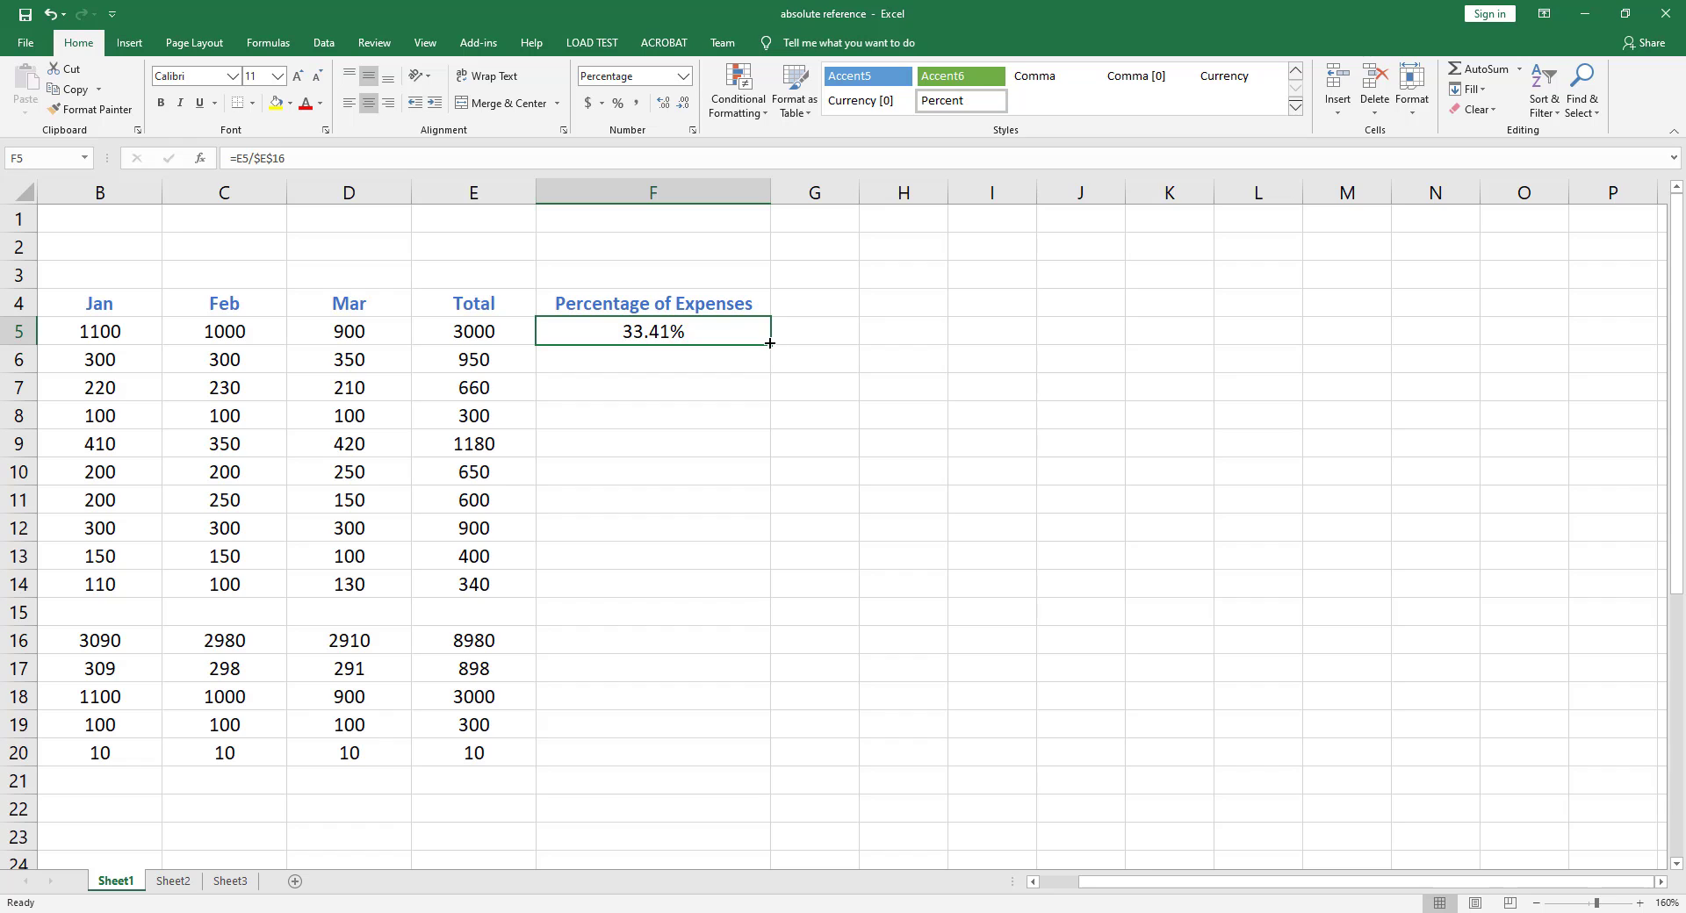
Fill the F5 formula down through F16
drag(770, 344, 729, 646)
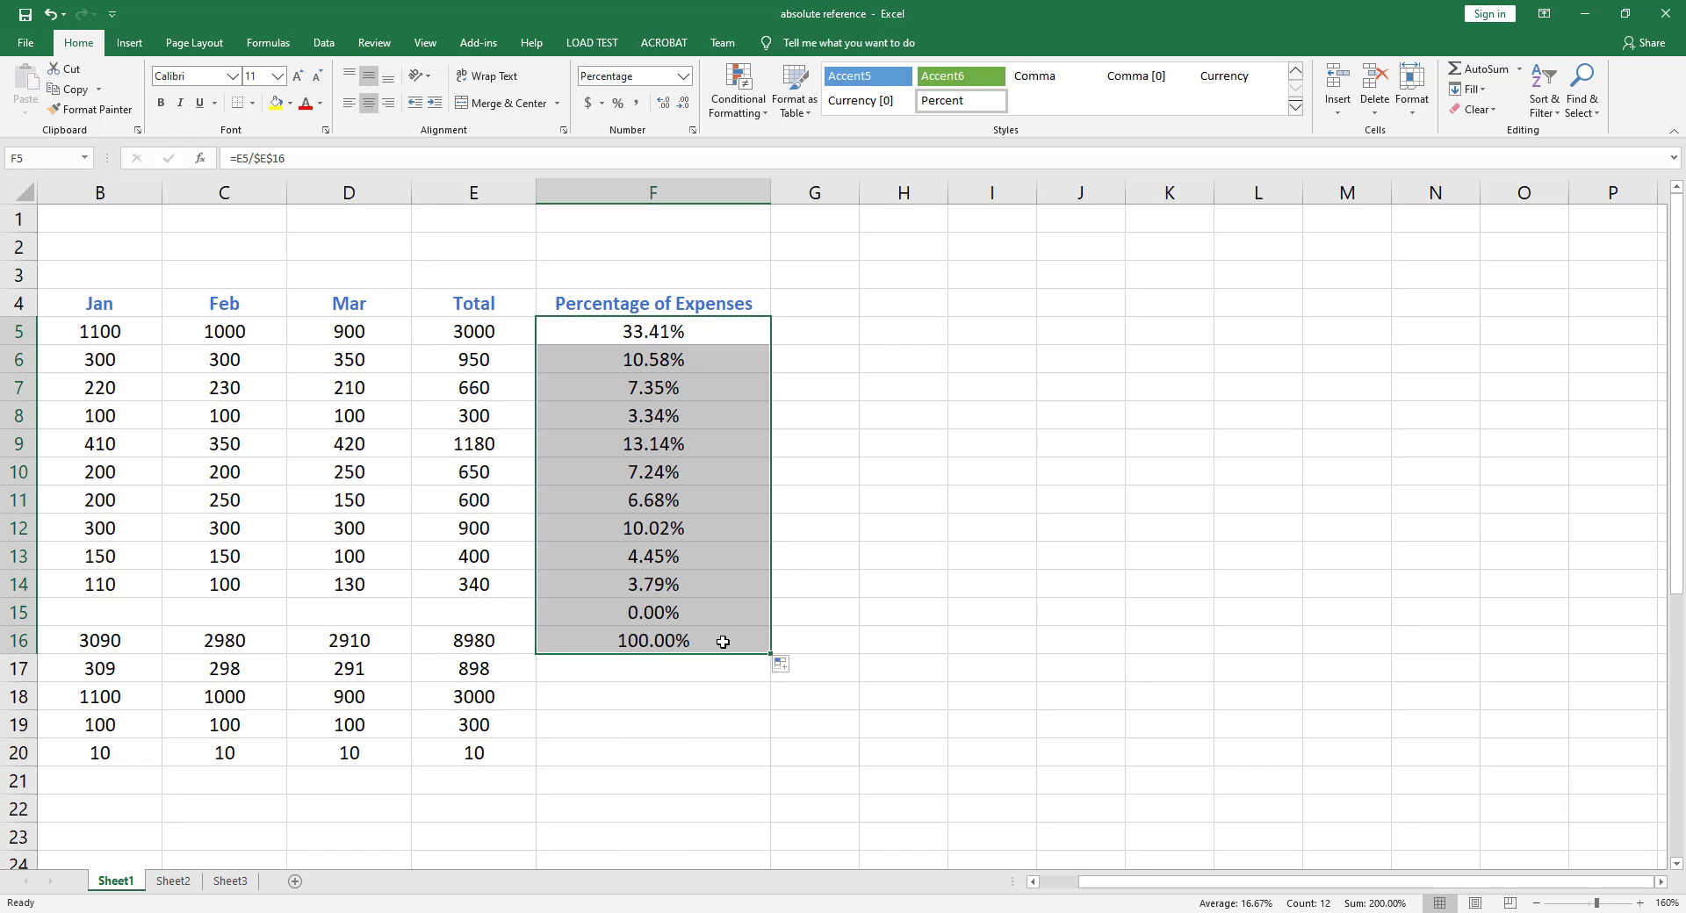
click(669, 676)
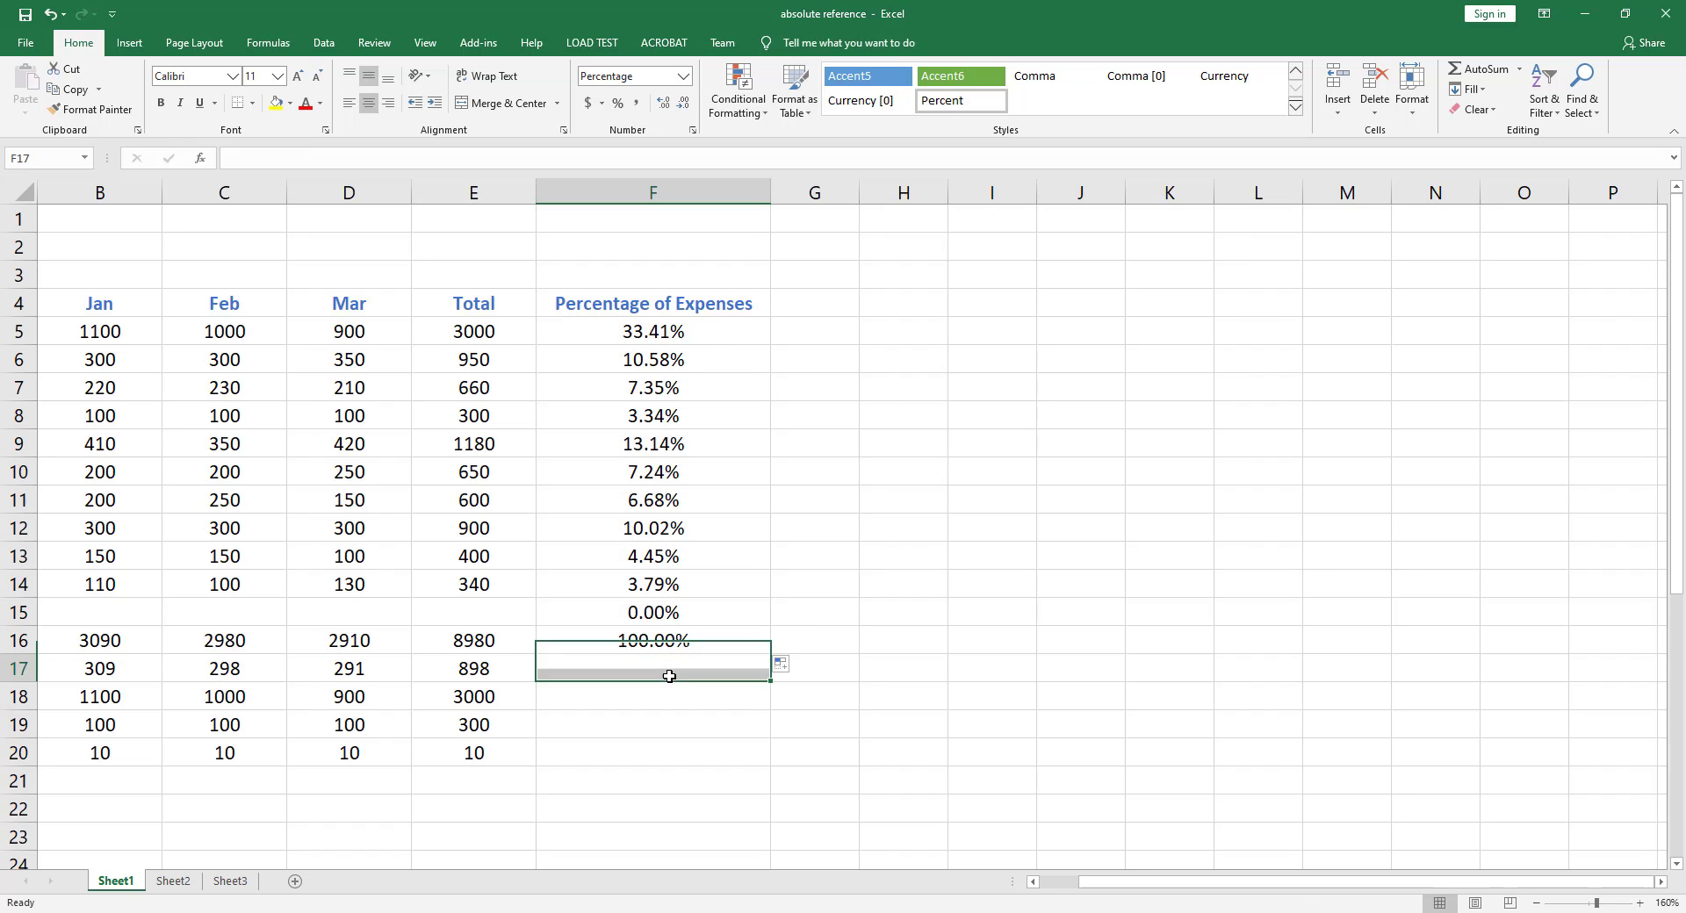
click(613, 638)
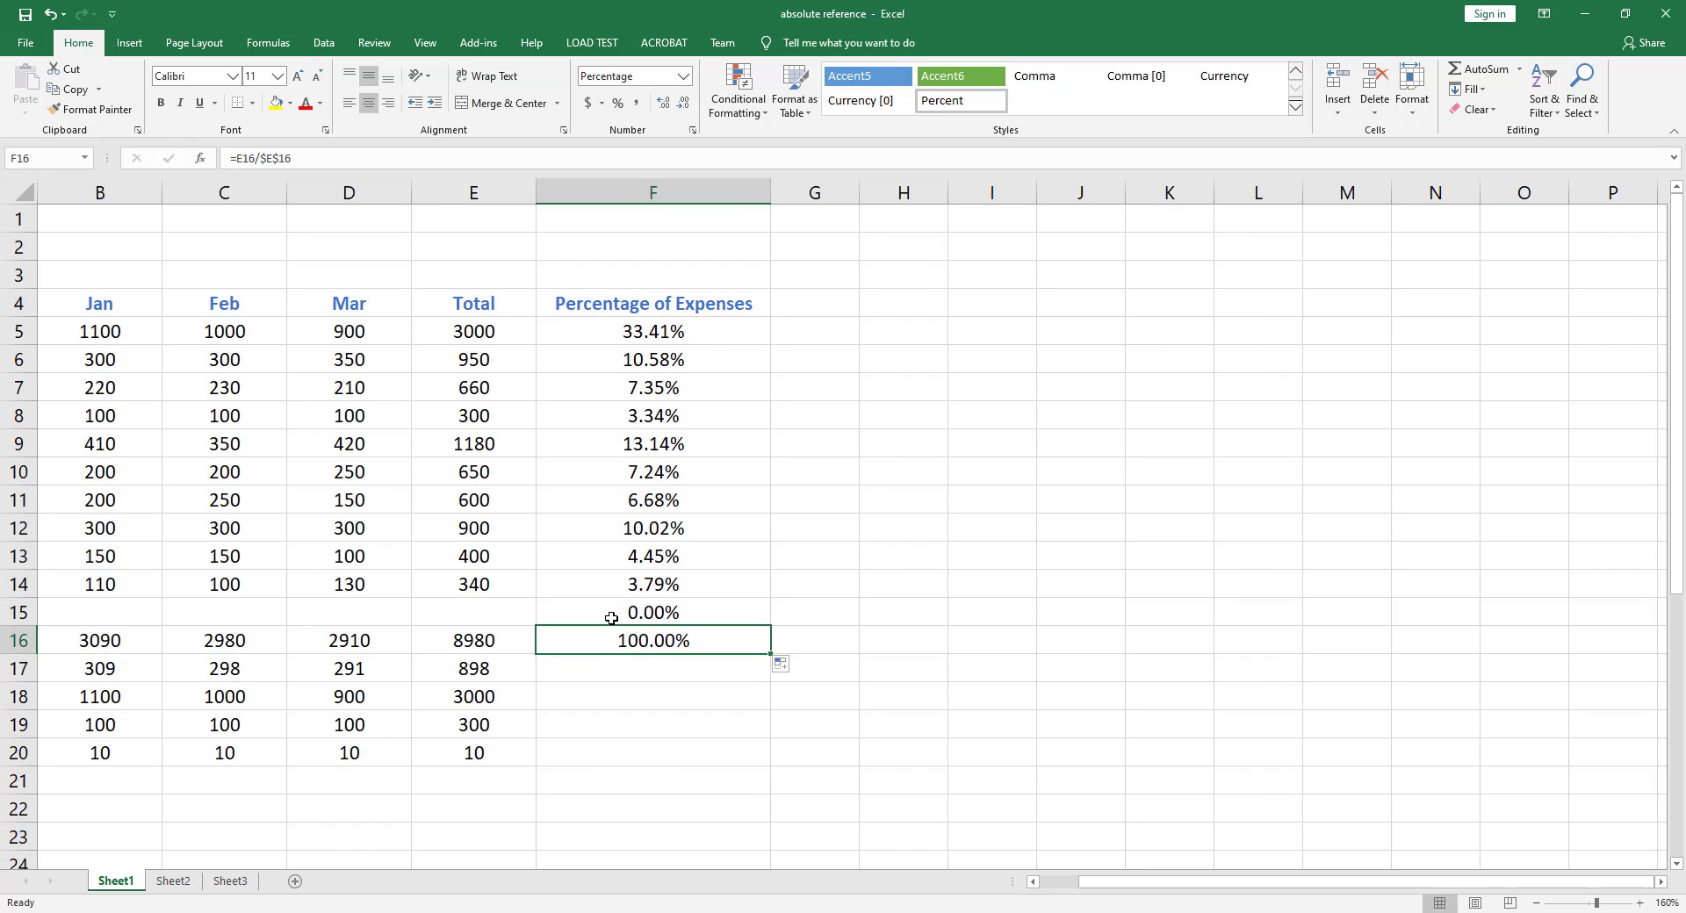
Clear the percentage result from F15, the blank row
click(612, 613)
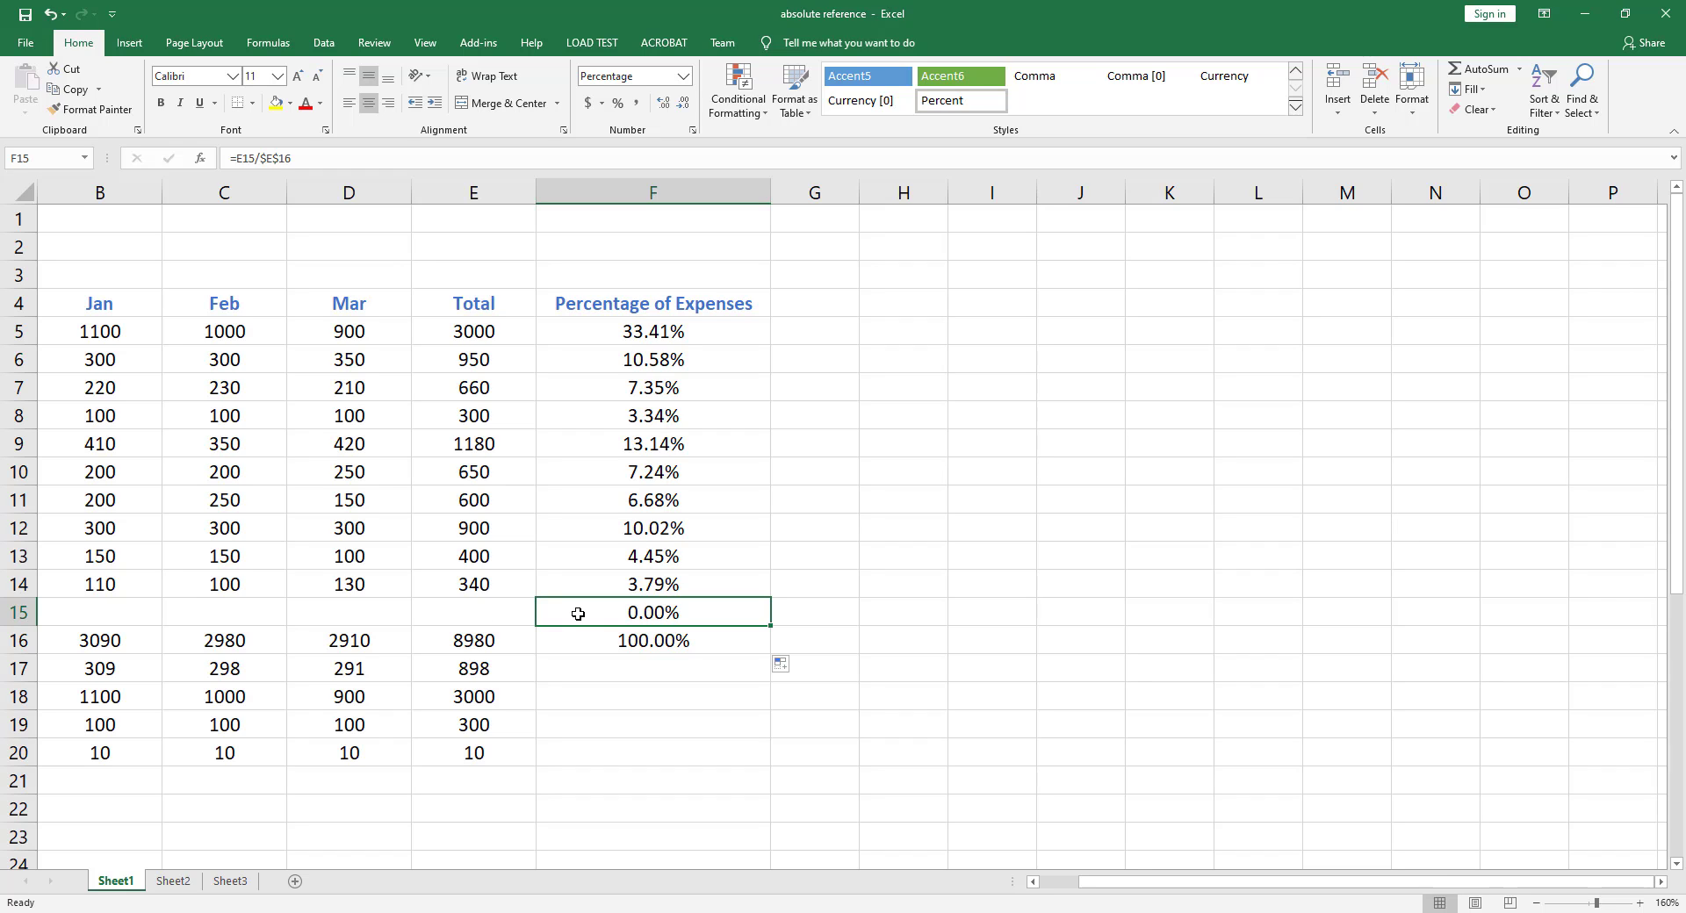
key(Delete)
click(581, 641)
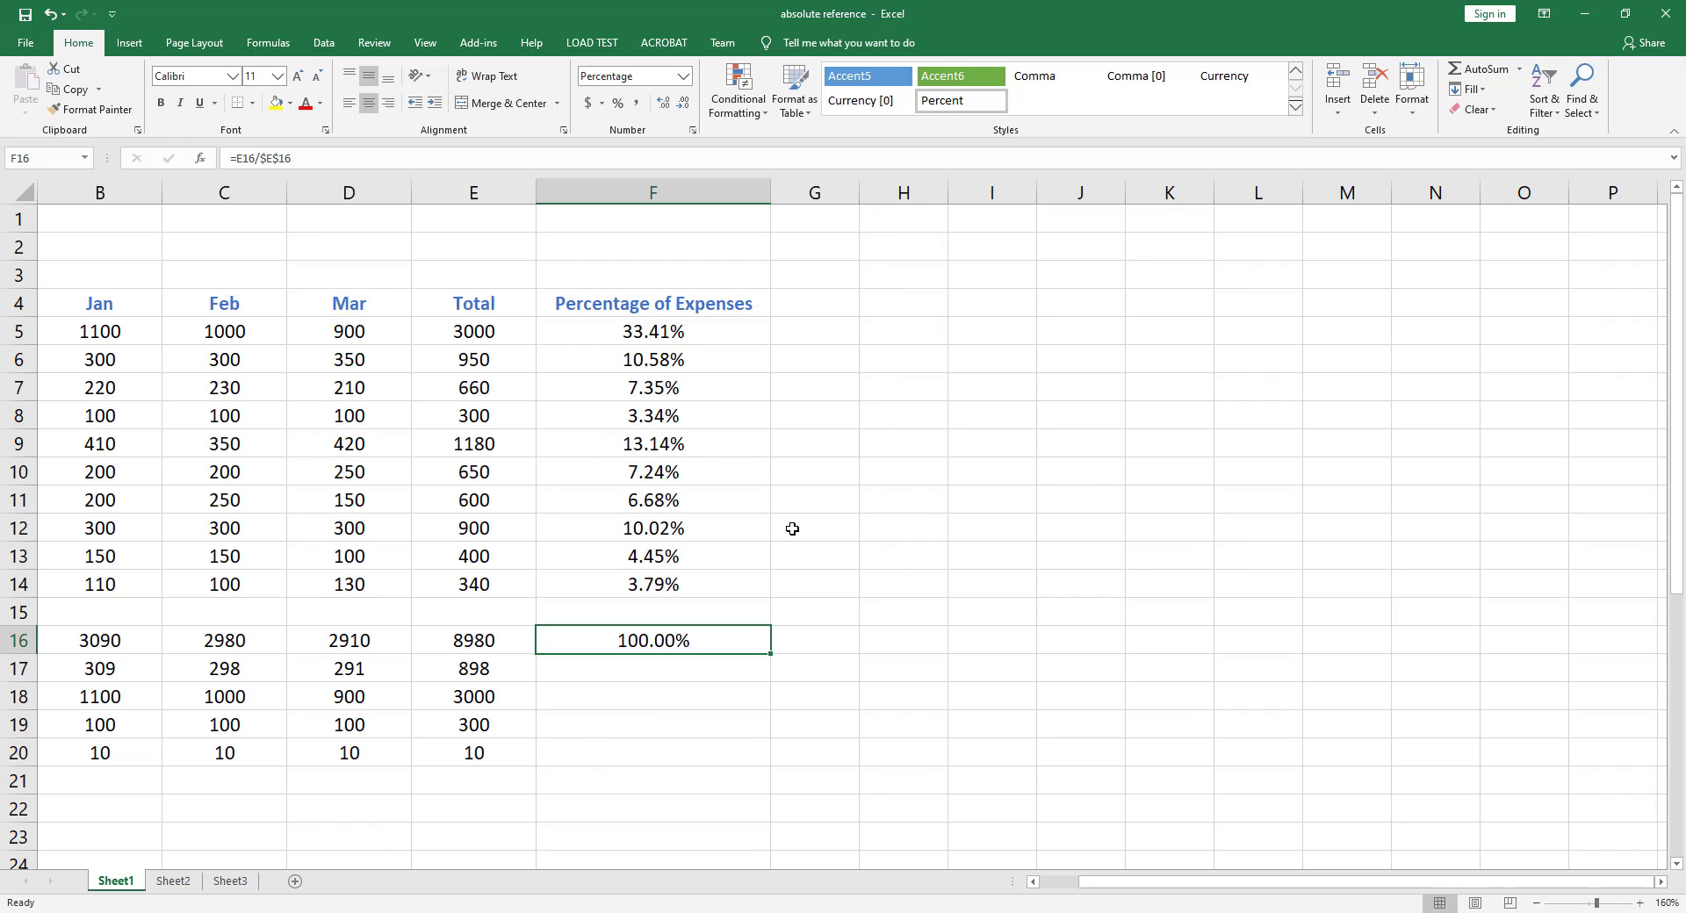
Show formulas and inspect the column F formulas row by row, then return to value view
key(ctrl+grave)
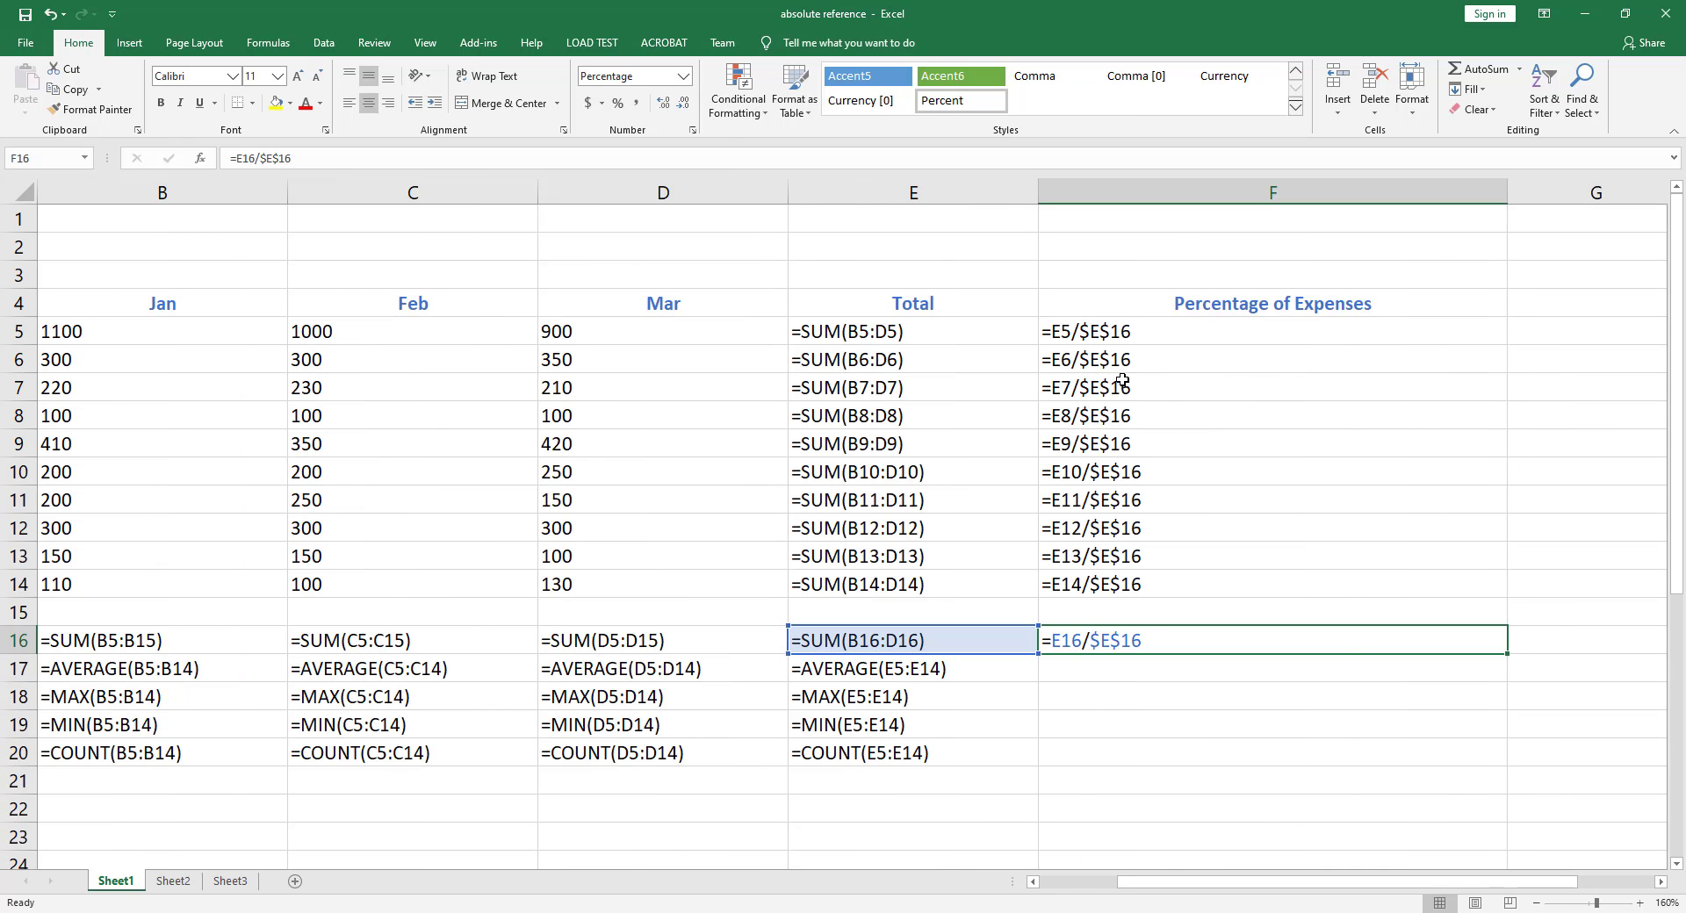
click(1145, 335)
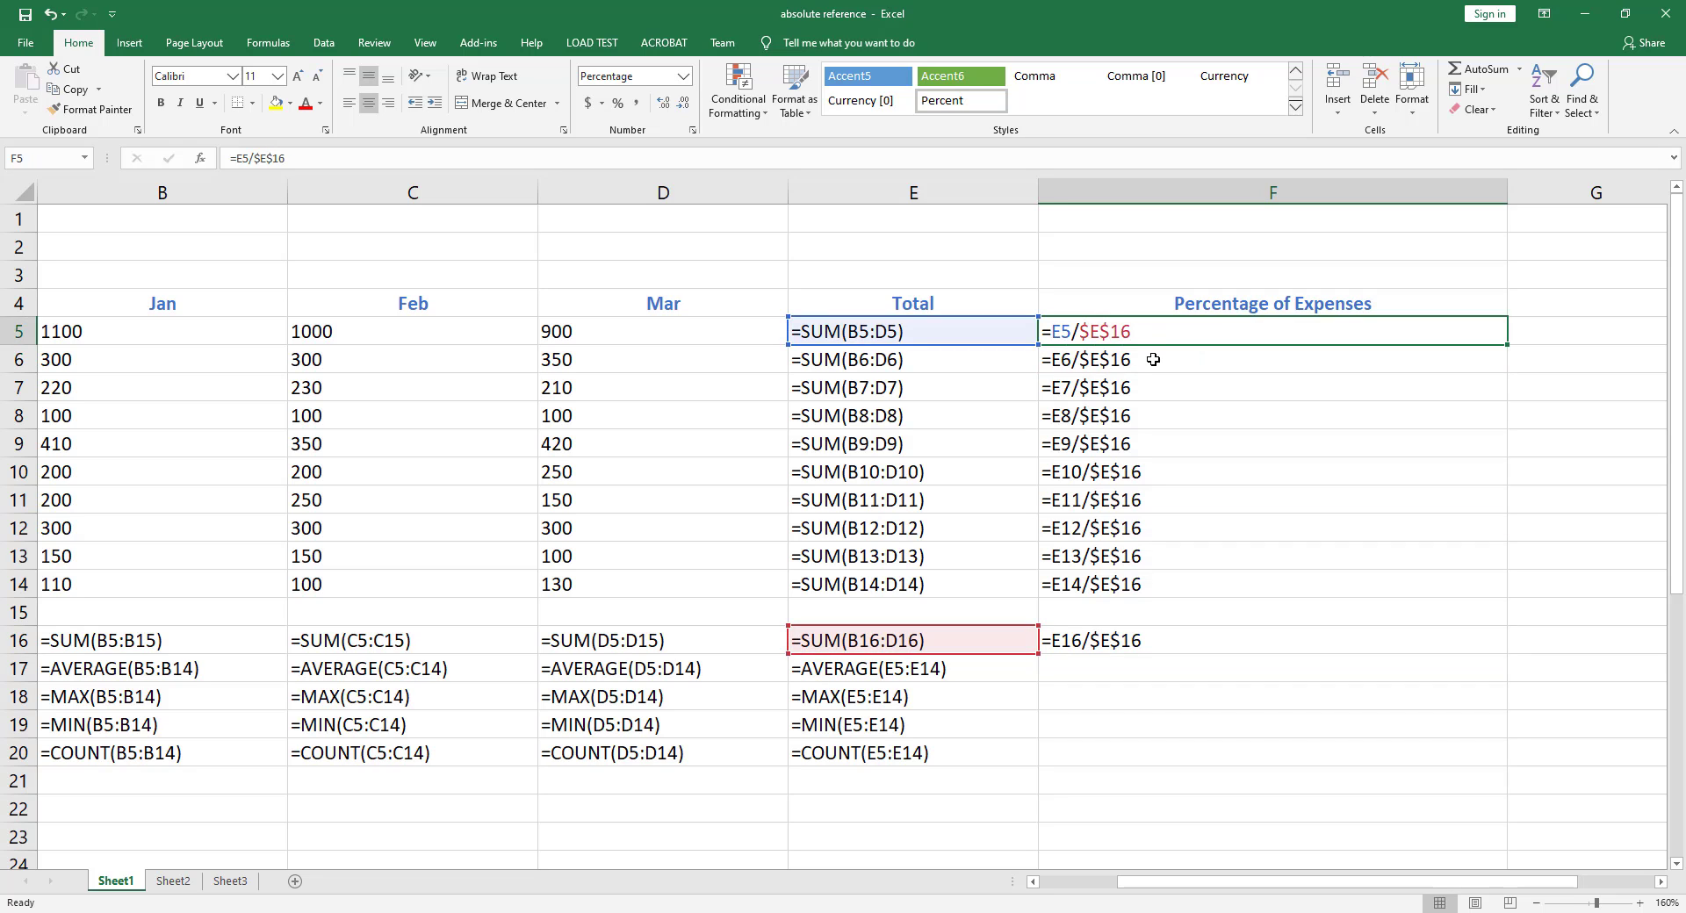
click(1153, 358)
click(1156, 395)
click(1150, 417)
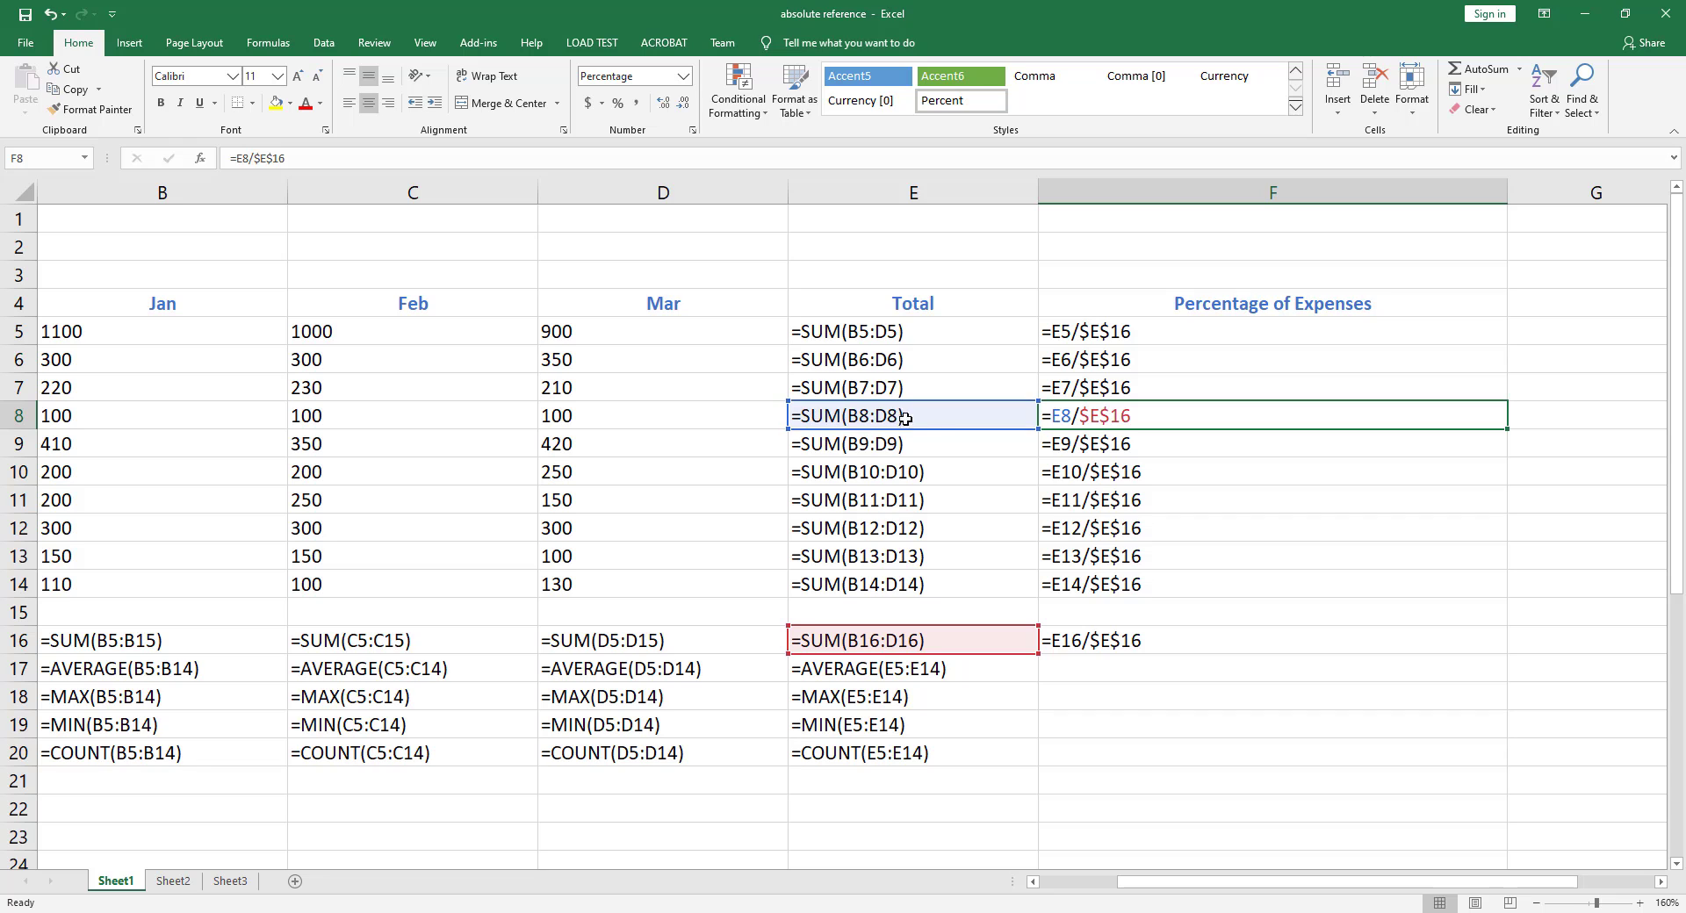
click(1097, 448)
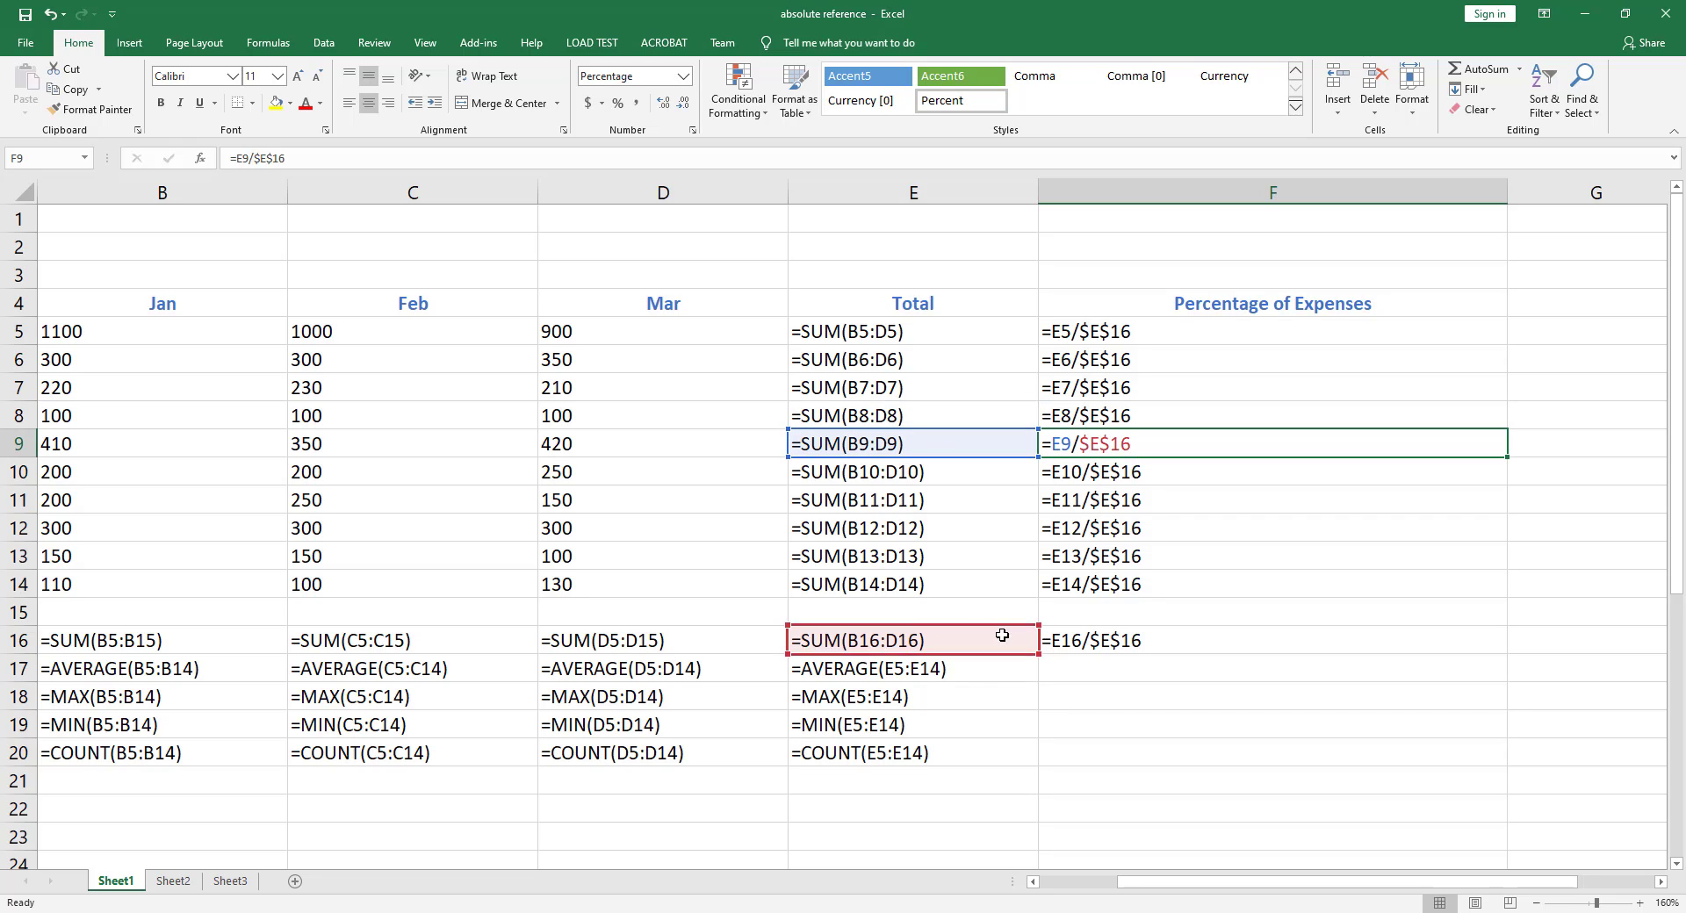
click(1177, 474)
click(1162, 509)
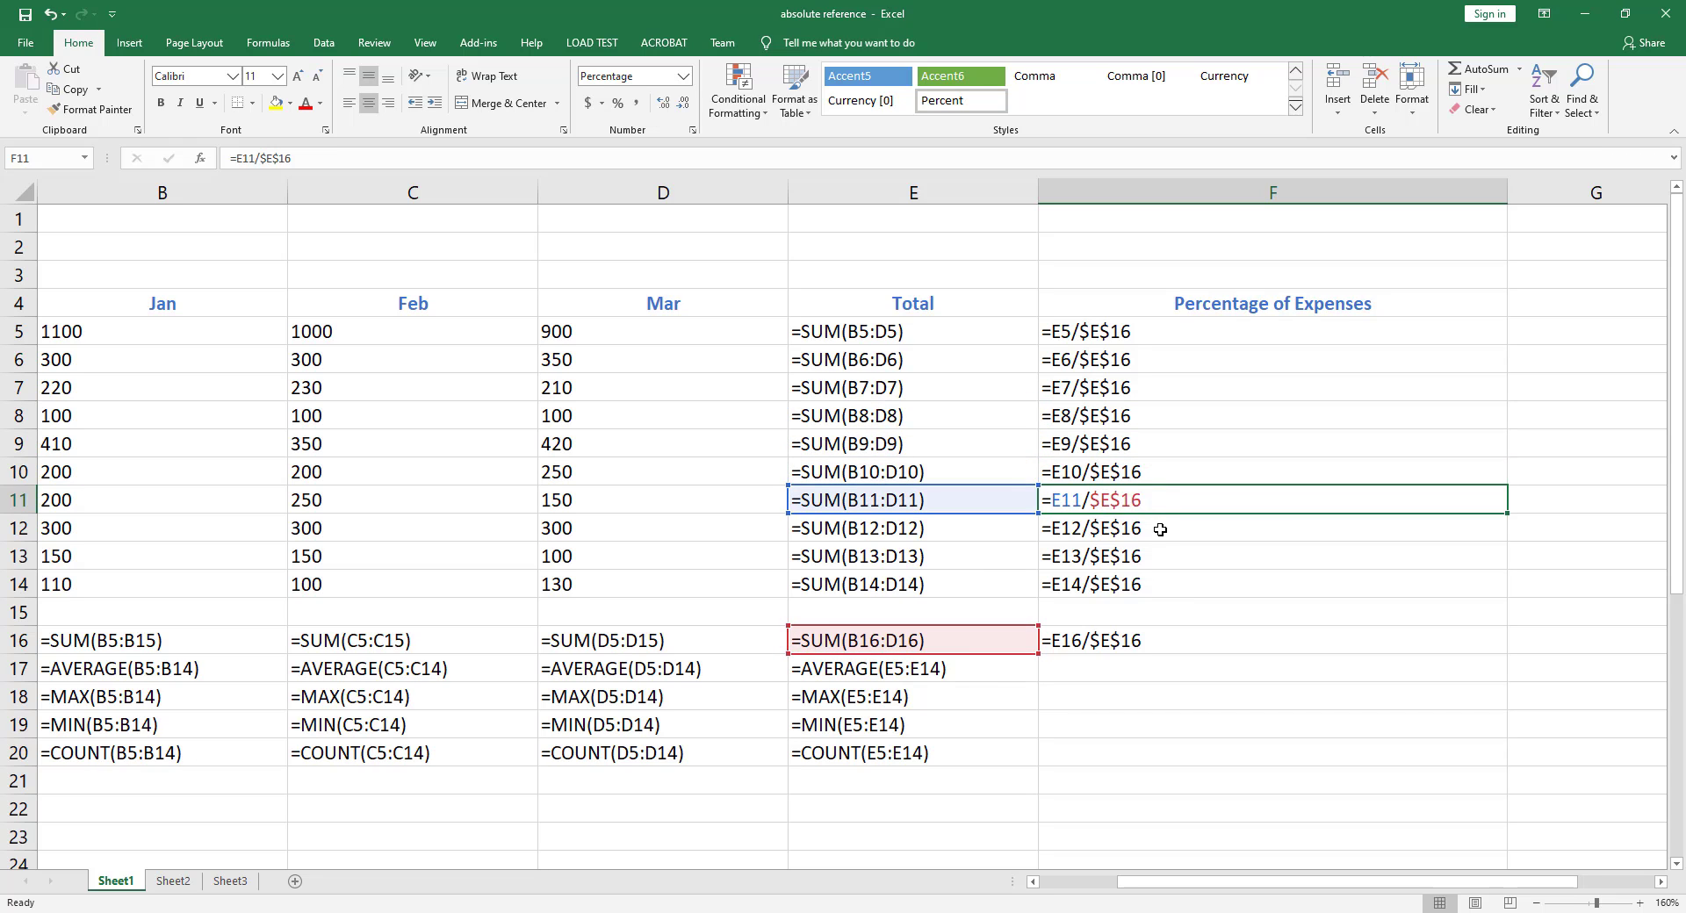
click(1150, 531)
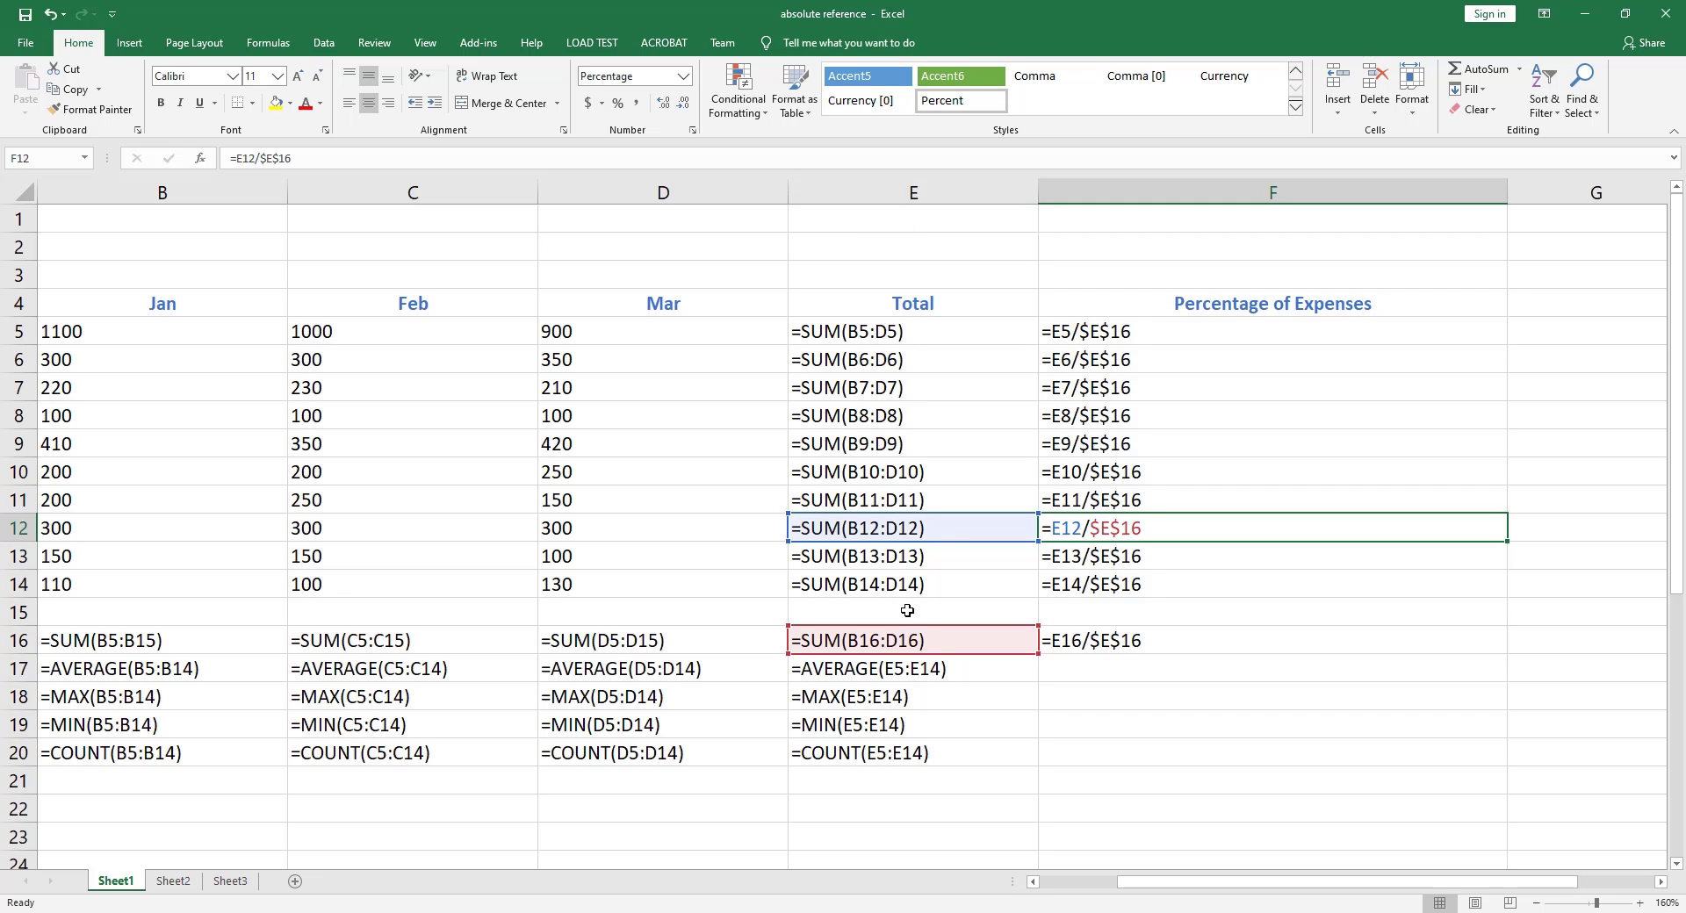
click(1091, 553)
click(1092, 584)
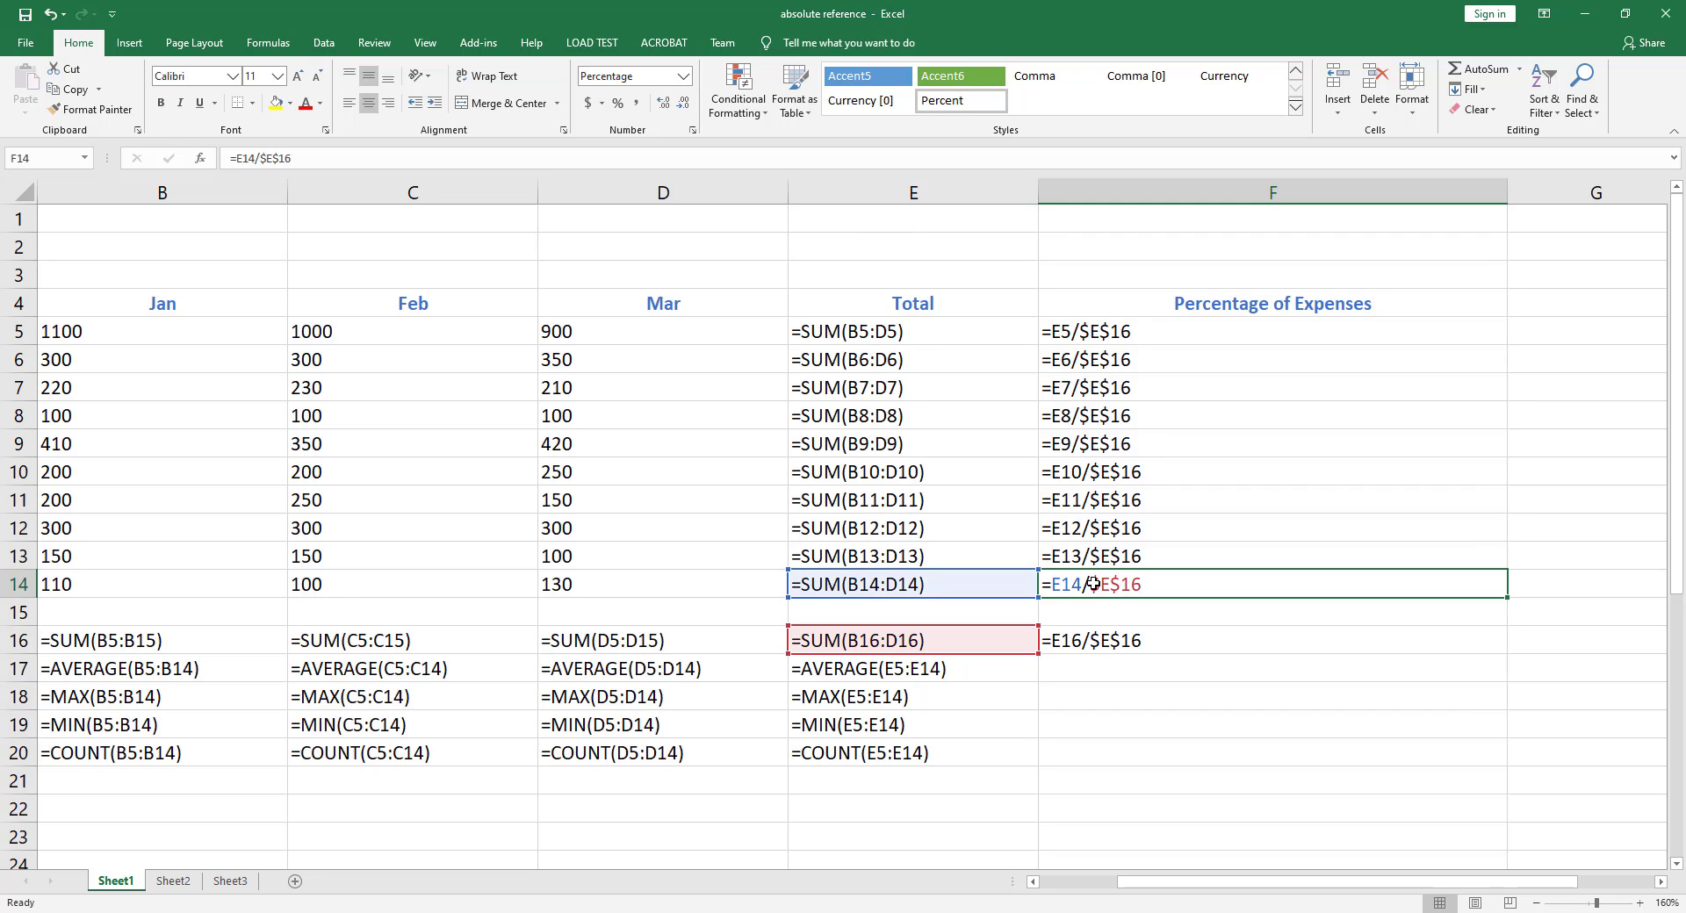
key(ctrl+grave)
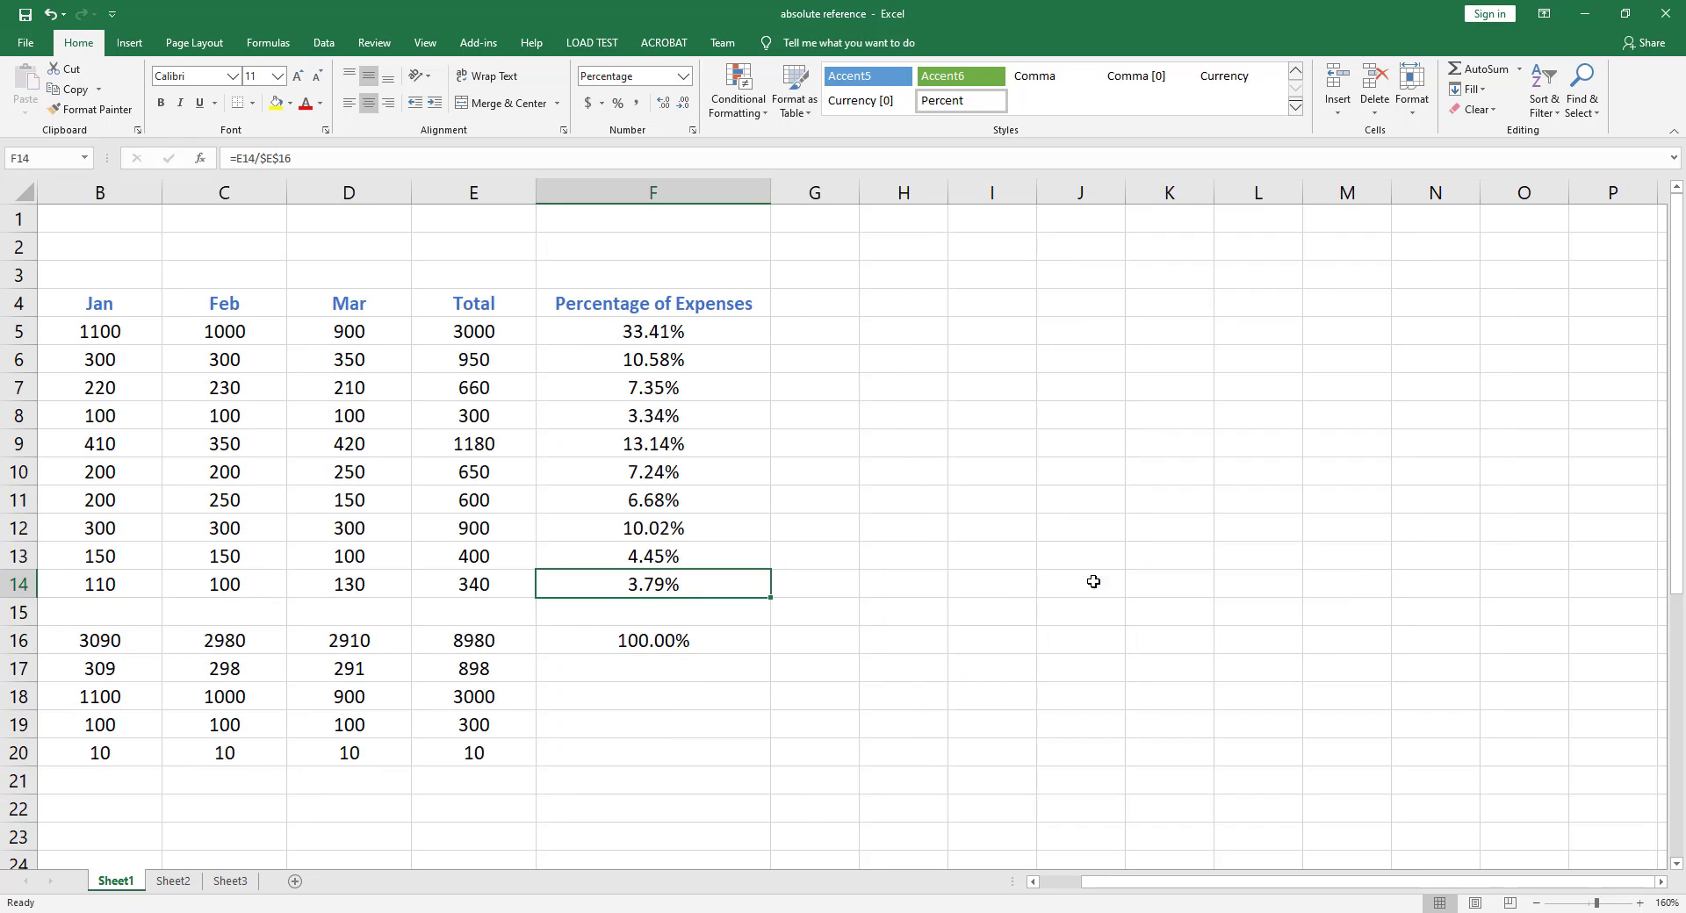